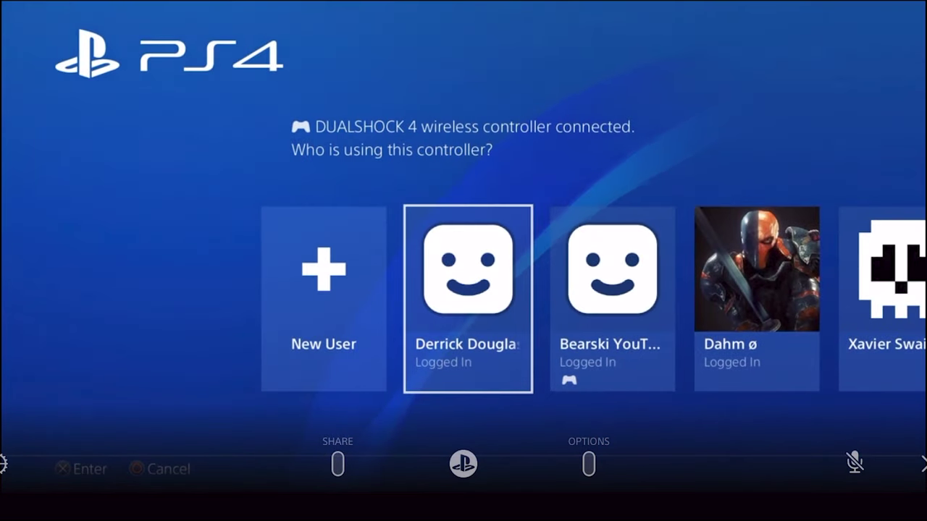
# Create a new user on the PS4 and accept the system software license agreement.
pyautogui.press('Left')
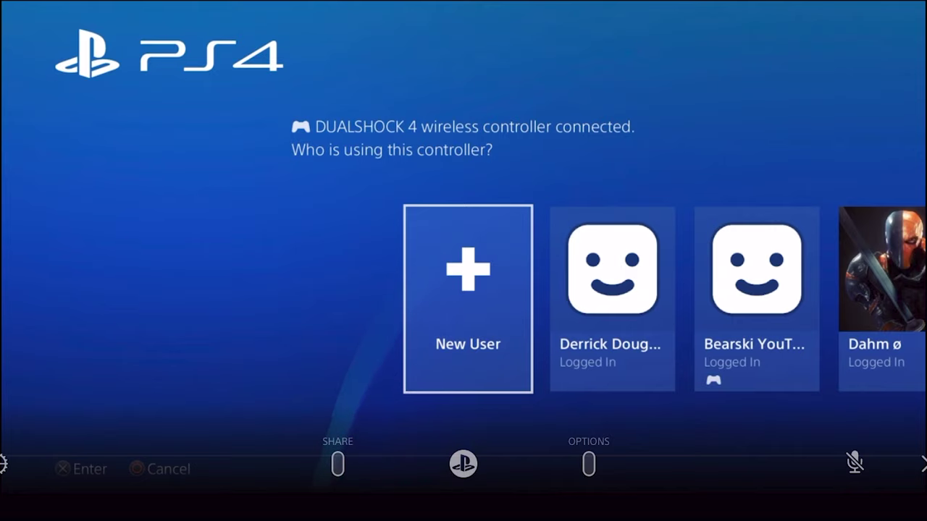
pyautogui.press('Return')
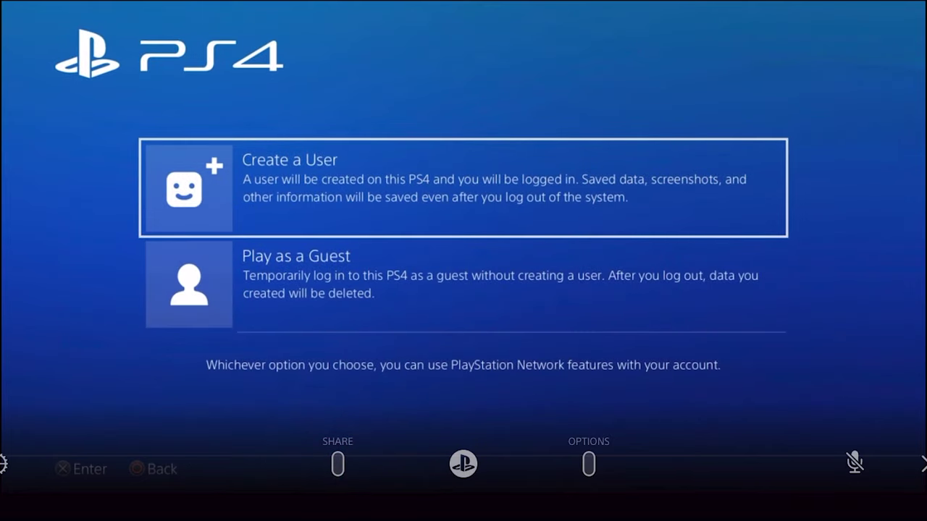
pyautogui.press('Return')
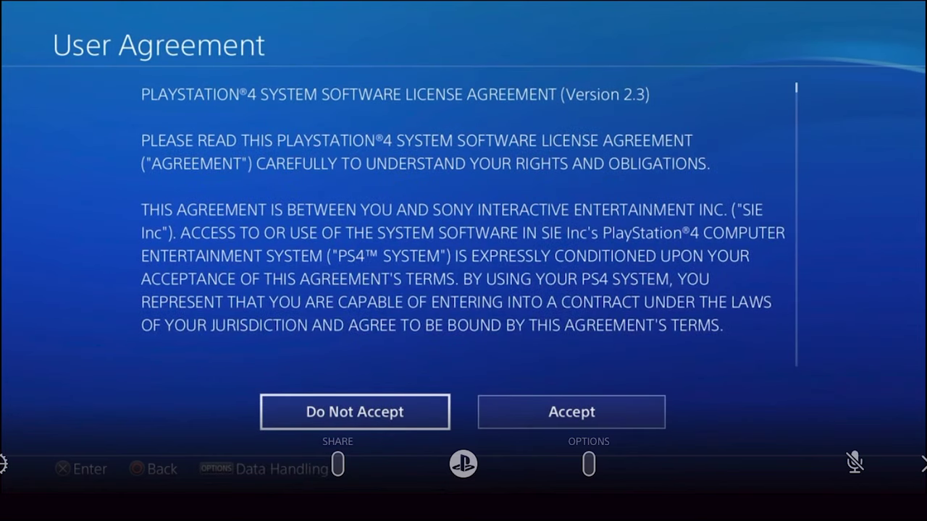
pyautogui.press('Right')
pyautogui.press('Return')
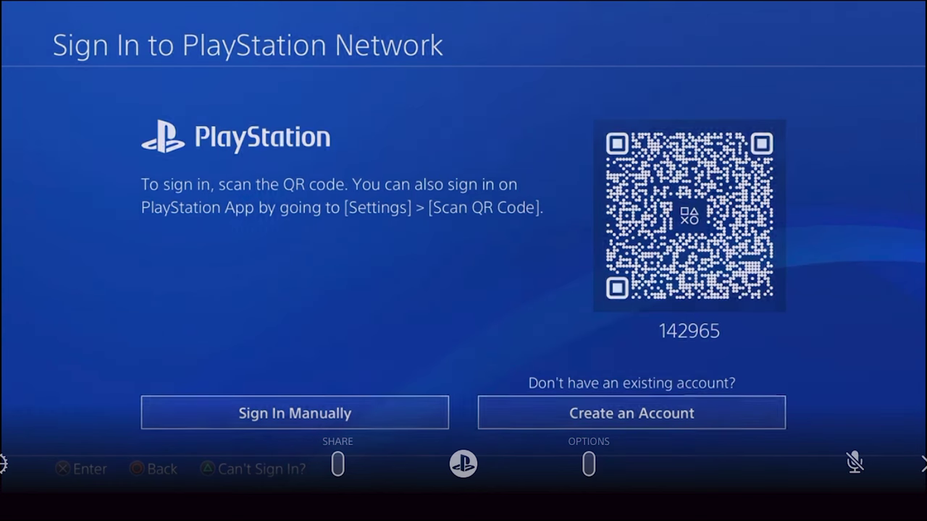
# Start creating a PlayStation Network account and go through the sign-in email, password and confirm password fields.
pyautogui.press('Return')
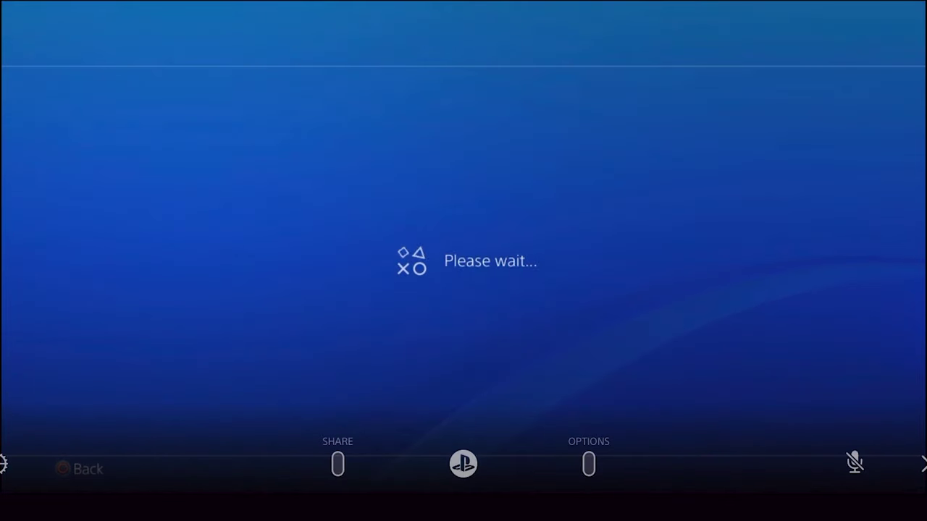
pyautogui.press('Return')
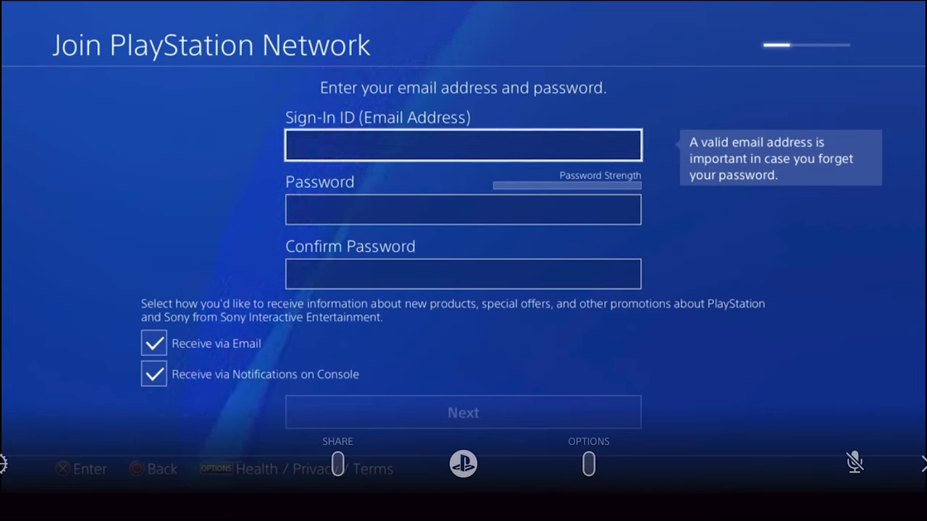
pyautogui.press('Down')
pyautogui.press('Down')
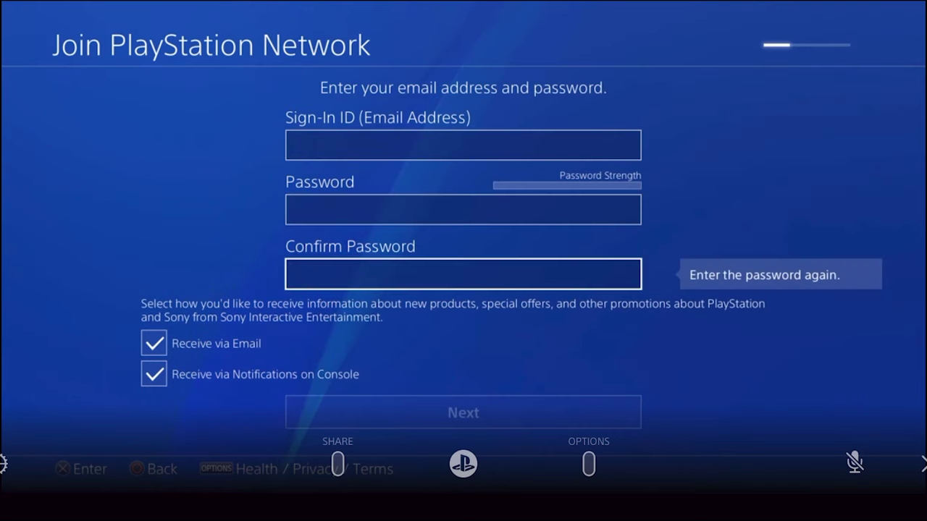
pyautogui.press('Down')
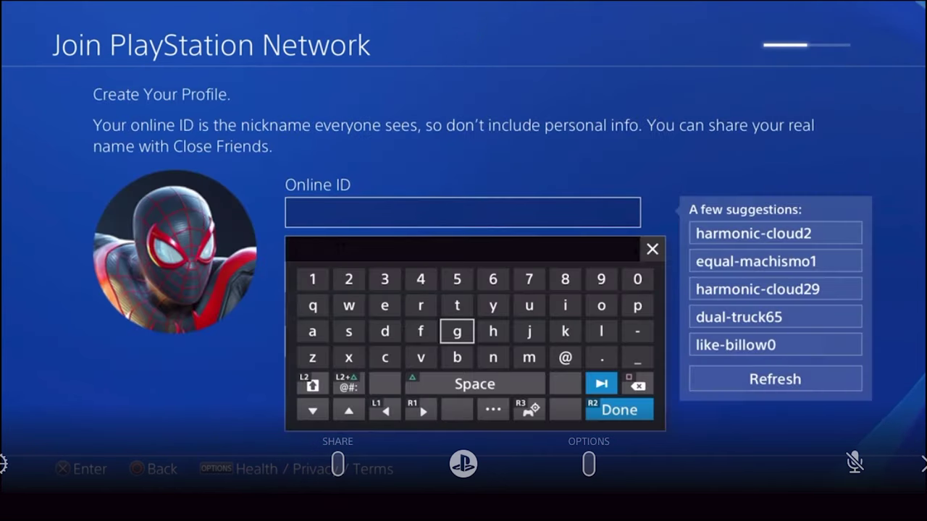
# Enter bearskitest as the profile's online ID.
pyautogui.press('Right')
pyautogui.press('Down')
pyautogui.press('Left')
pyautogui.write('b')
pyautogui.press('Up')
pyautogui.press('Up')
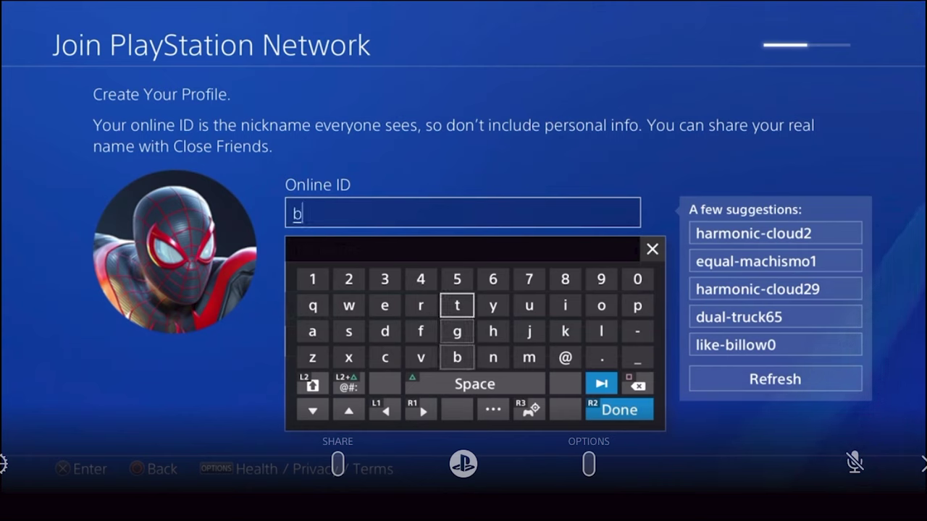
pyautogui.press('Left')
pyautogui.press('Left')
pyautogui.write('e')
pyautogui.press('Down')
pyautogui.press('Left')
pyautogui.press('Left')
pyautogui.write('a')
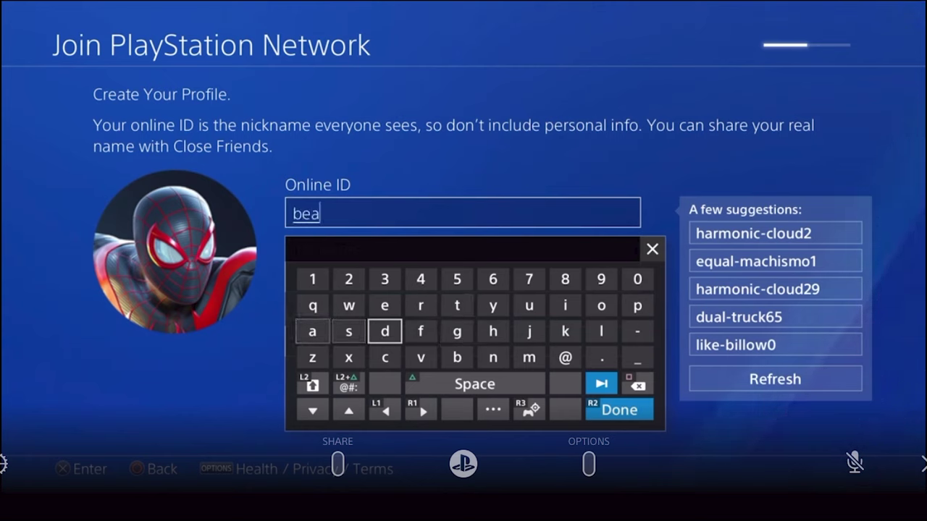
pyautogui.press('Right')
pyautogui.press('Up')
pyautogui.write('r')
pyautogui.press('Right')
pyautogui.press('Right')
pyautogui.press('Right')
pyautogui.press('Right')
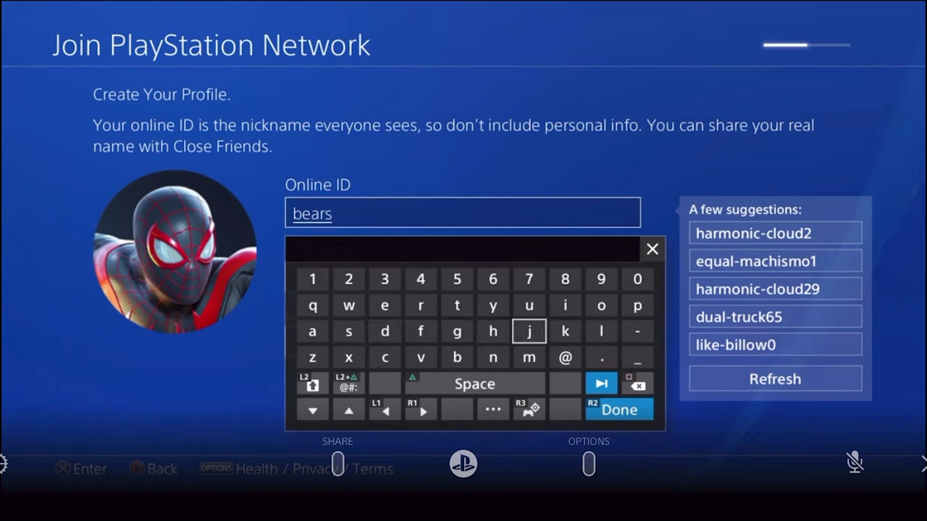
pyautogui.write('ki')
pyautogui.press('Left')
pyautogui.press('Left')
pyautogui.press('Left')
pyautogui.write('t')
pyautogui.press('Left')
pyautogui.press('Left')
pyautogui.press('Left')
pyautogui.write('e')
pyautogui.press('Down')
pyautogui.press('Left')
pyautogui.write('s')
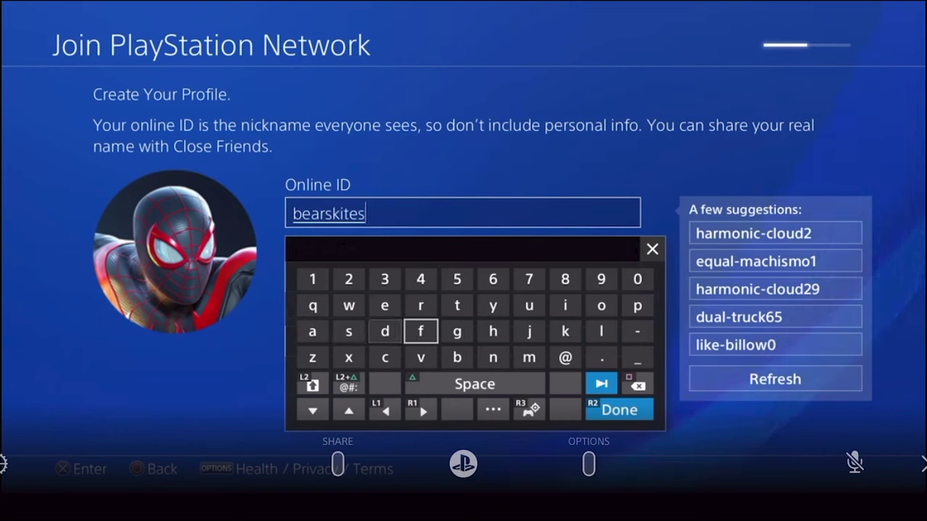
pyautogui.press('Right')
pyautogui.write('t')
pyautogui.press('Right')
pyautogui.press('Right')
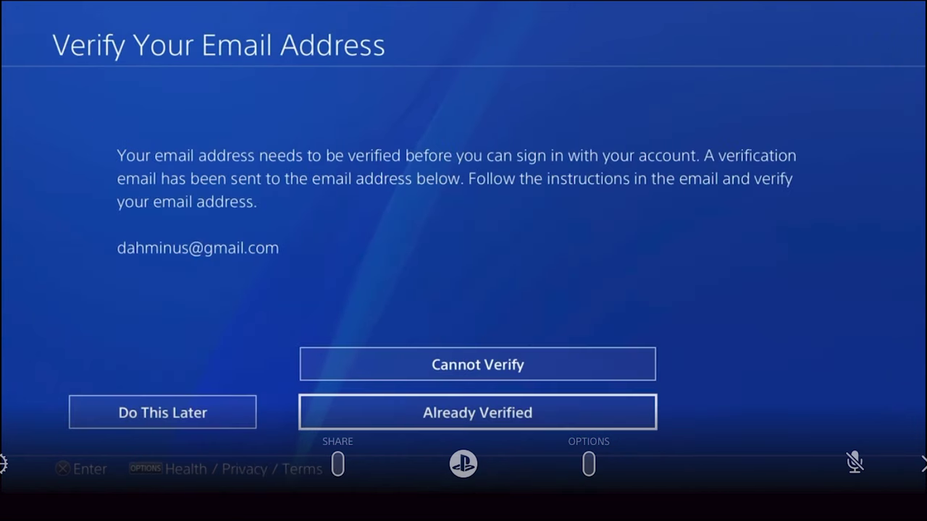
# Select the Already Verified option for the new account's email address.
pyautogui.press('Up')
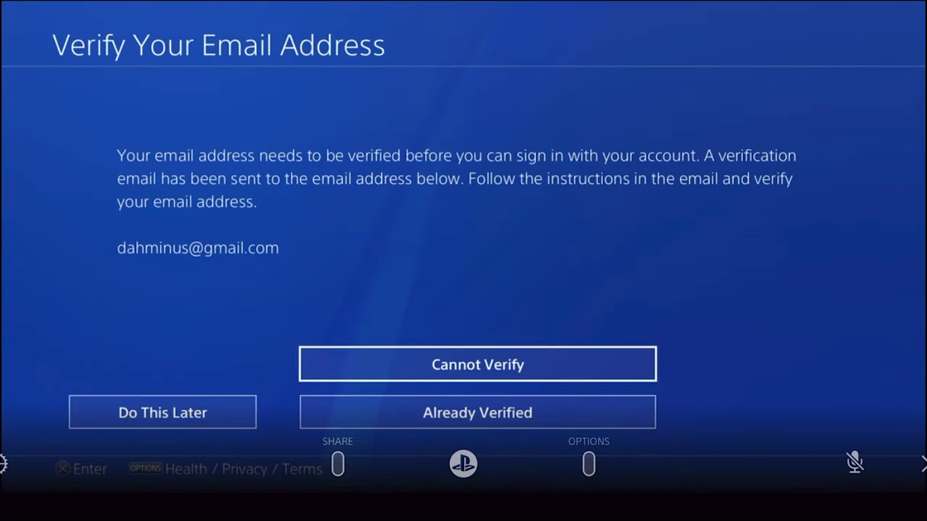
pyautogui.press('Down')
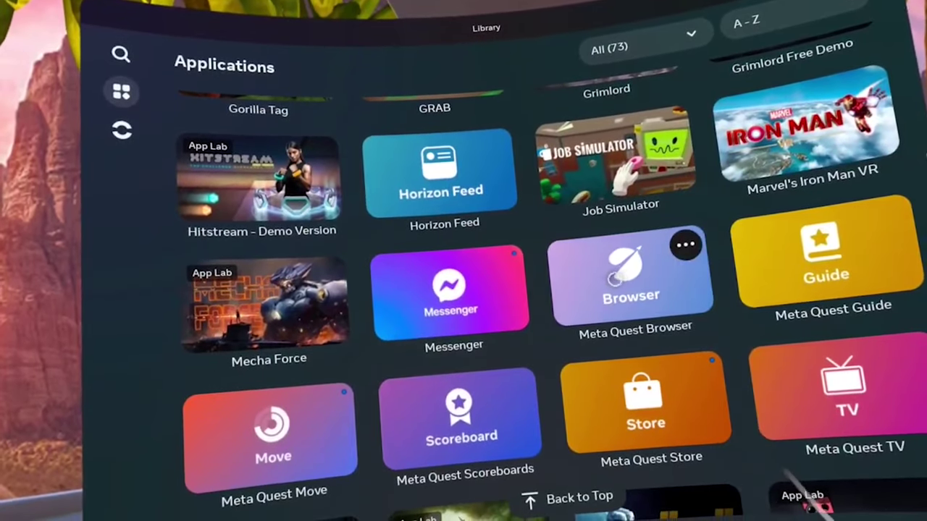
# Switch to Meta Quest Browser, search Google for cx file explorer and go through the results.
pyautogui.click(620, 280)
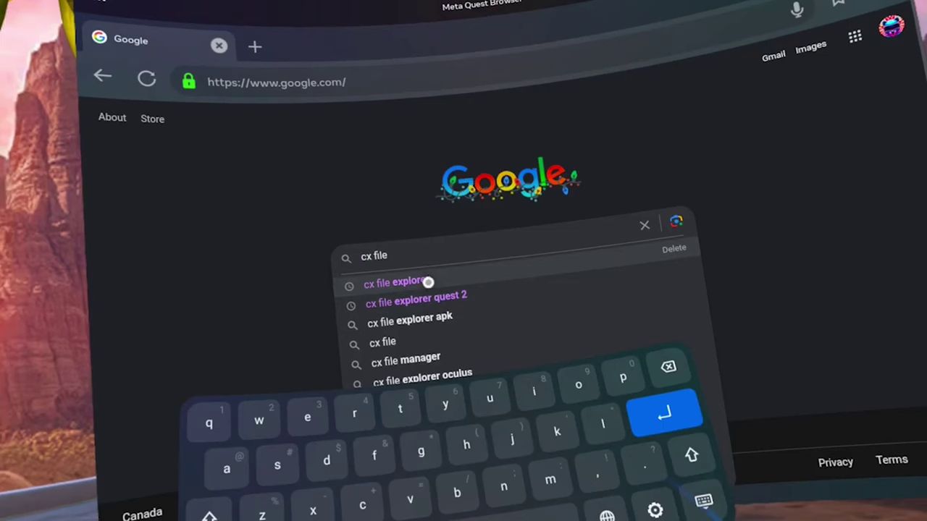
pyautogui.click(445, 293)
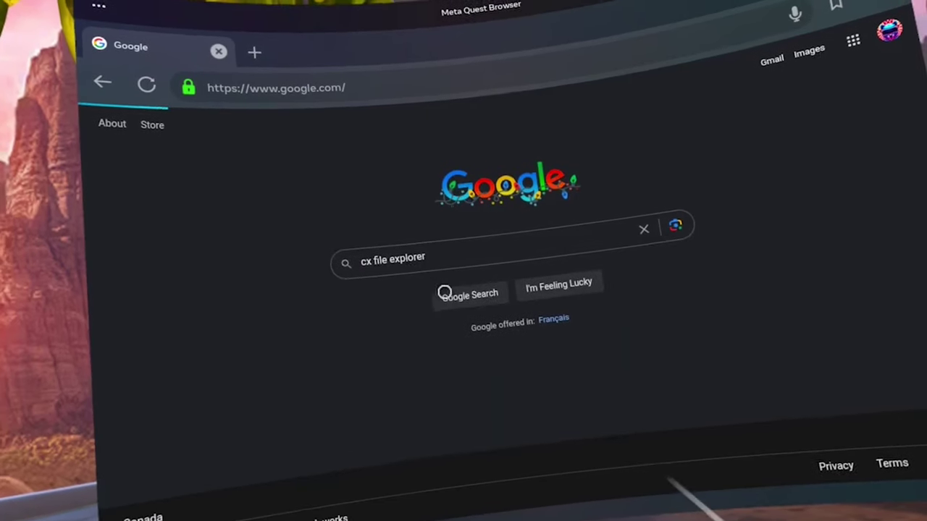
pyautogui.click(311, 264)
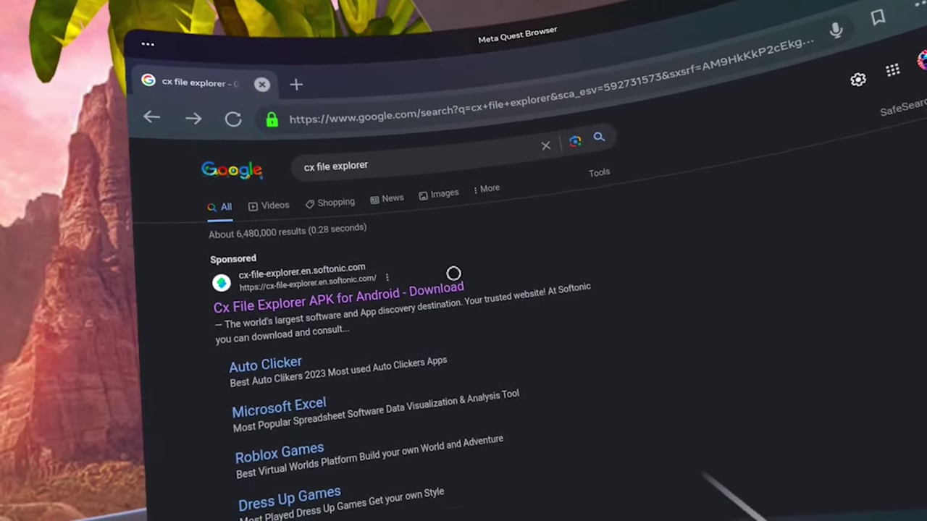
pyautogui.scroll(-10, 471, 329)
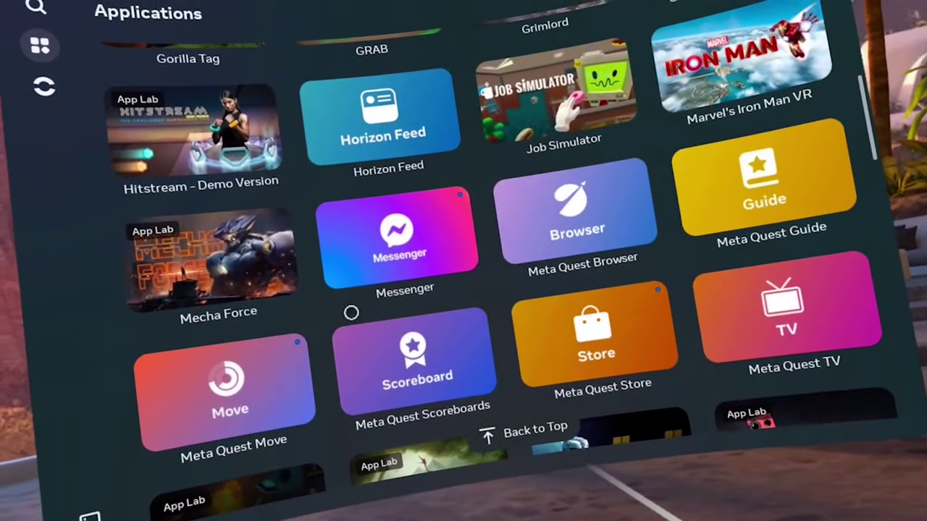
# Find the local file browsing app in the Quest application library and open the Android folder under All Folders.
pyautogui.scroll(10, 374, 310)
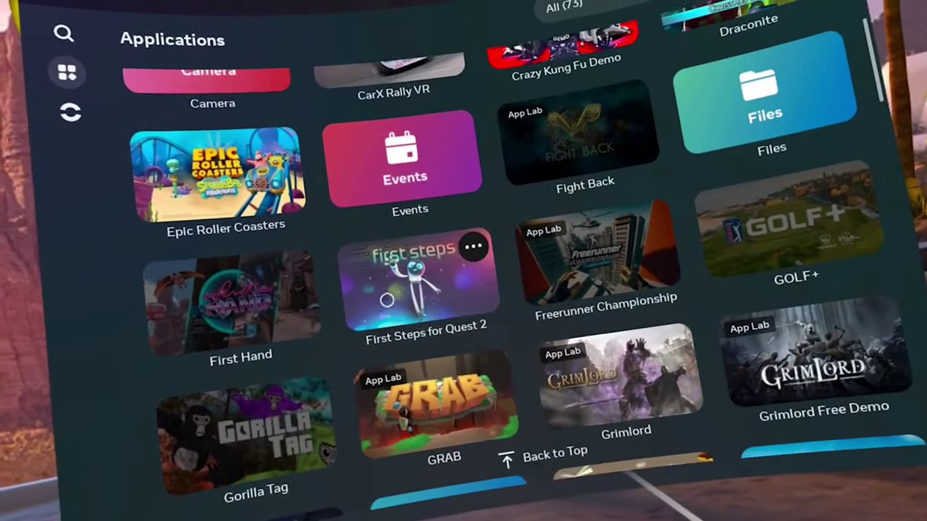
pyautogui.scroll(-5, 391, 309)
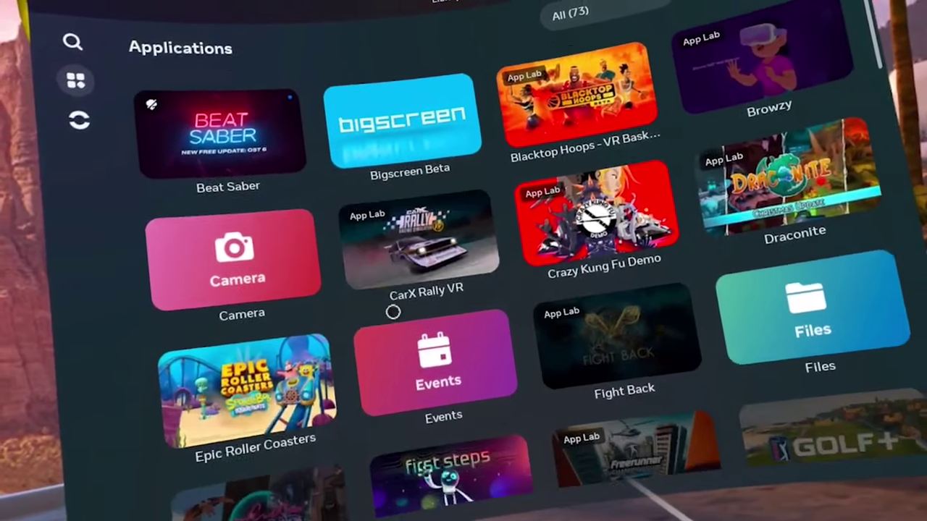
pyautogui.scroll(-8, 399, 310)
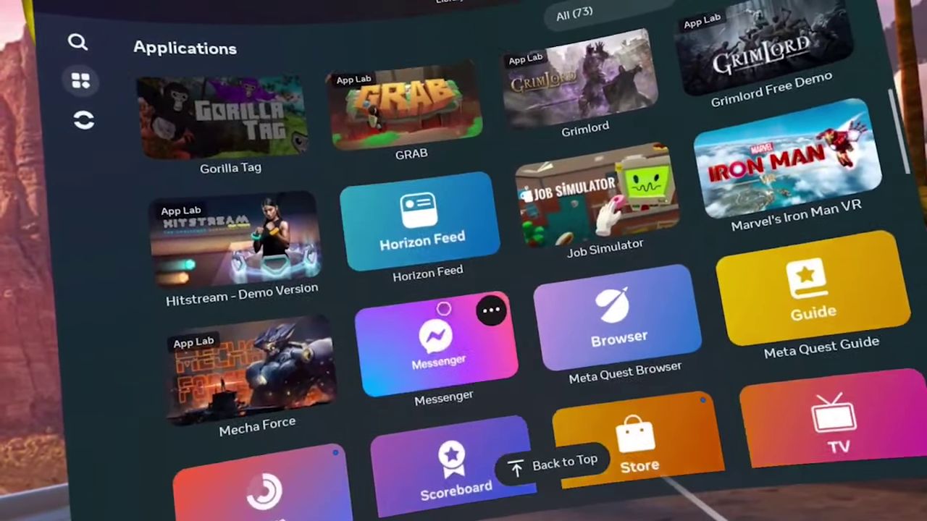
pyautogui.scroll(-5, 447, 305)
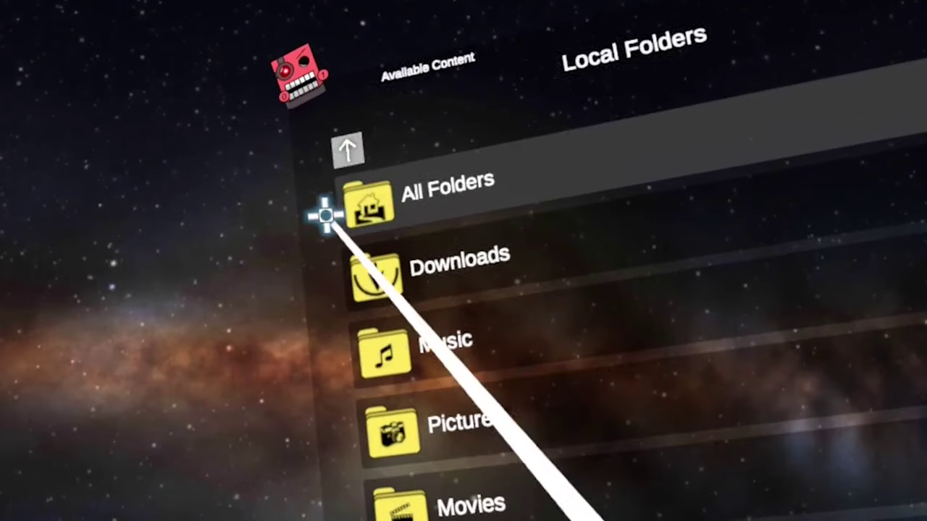
pyautogui.click(365, 197)
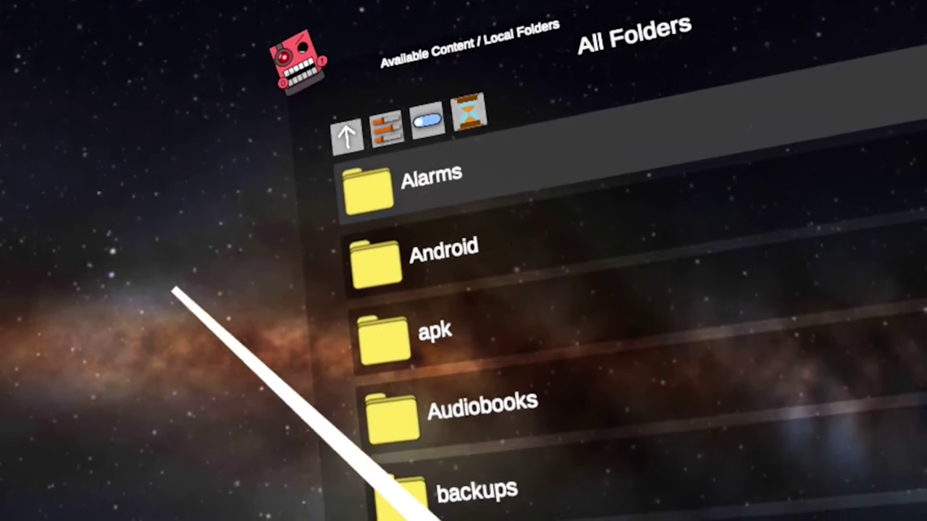
pyautogui.click(362, 262)
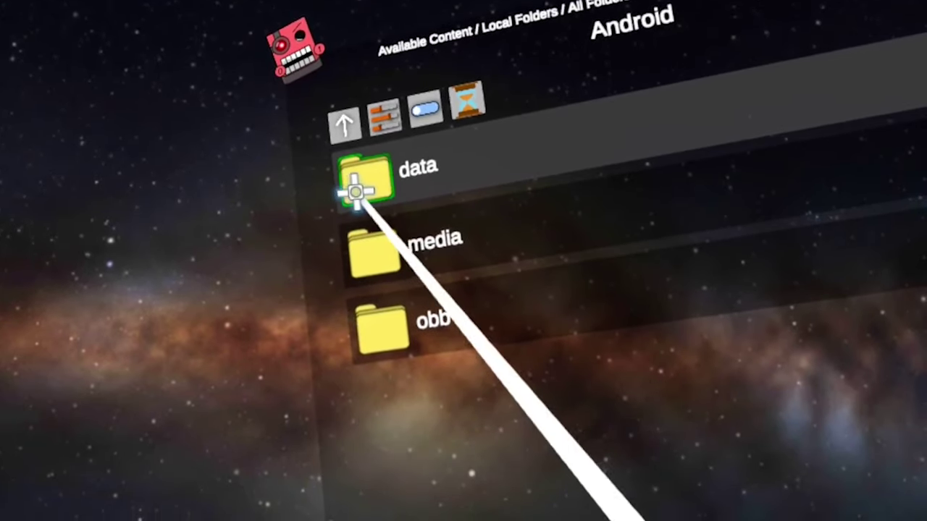
# Open the data folder's scoped storage setup and run Step 1: Request Access.
pyautogui.click(355, 186)
pyautogui.click(398, 479)
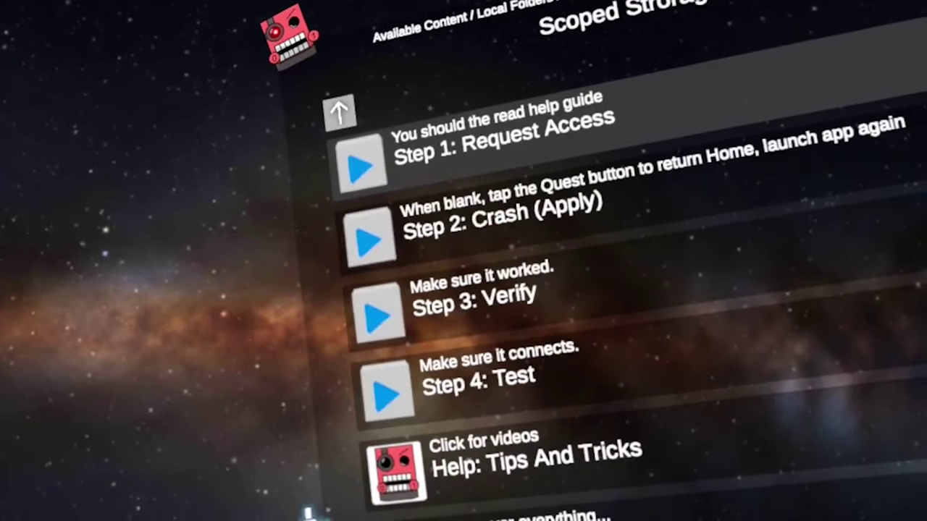
pyautogui.click(332, 176)
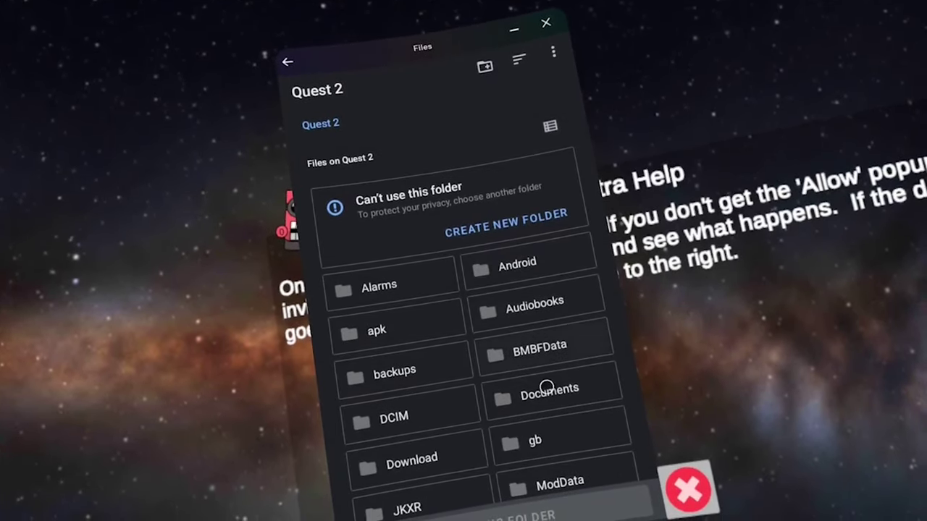
# Install Cx File Explorer from the 9:47 PM cx-file-explorer APK in the Download folder, accepting the unknown-app risk and closing the installer.
pyautogui.click(419, 459)
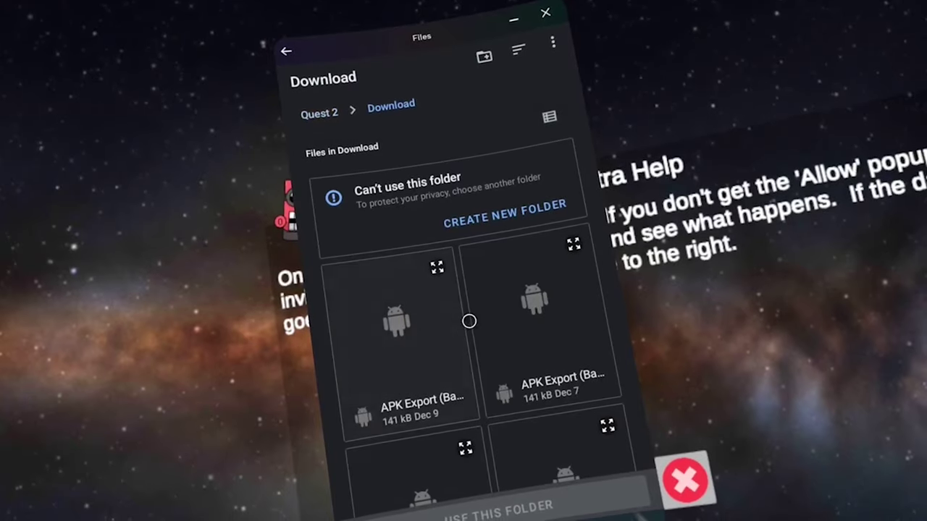
pyautogui.scroll(-10, 527, 345)
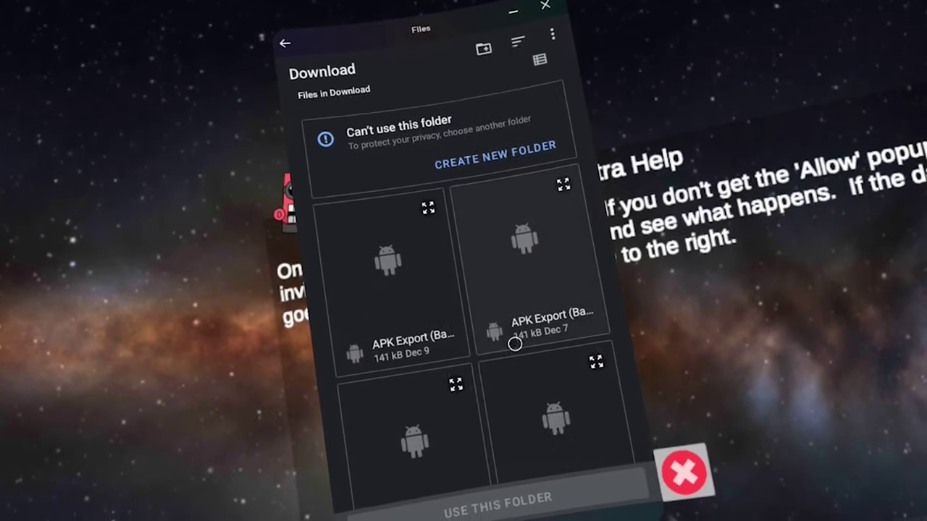
pyautogui.scroll(-5, 504, 317)
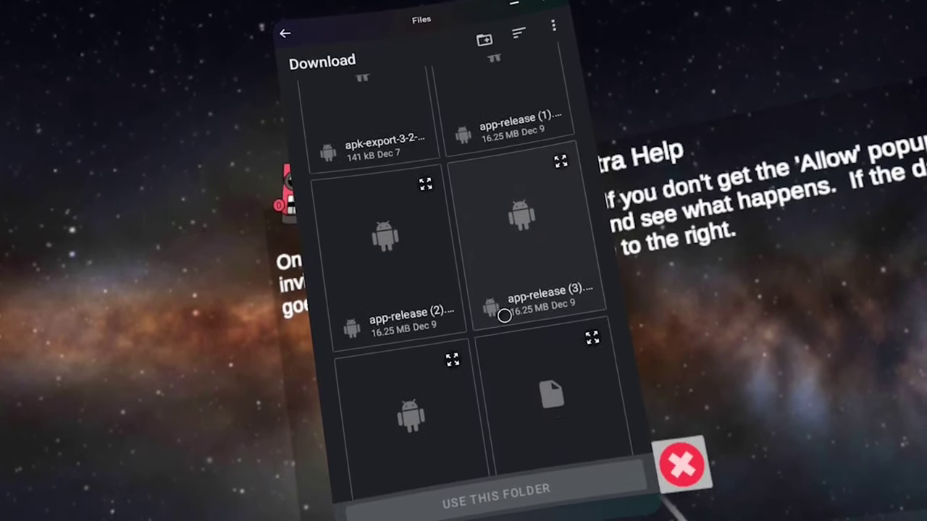
pyautogui.scroll(-8, 506, 312)
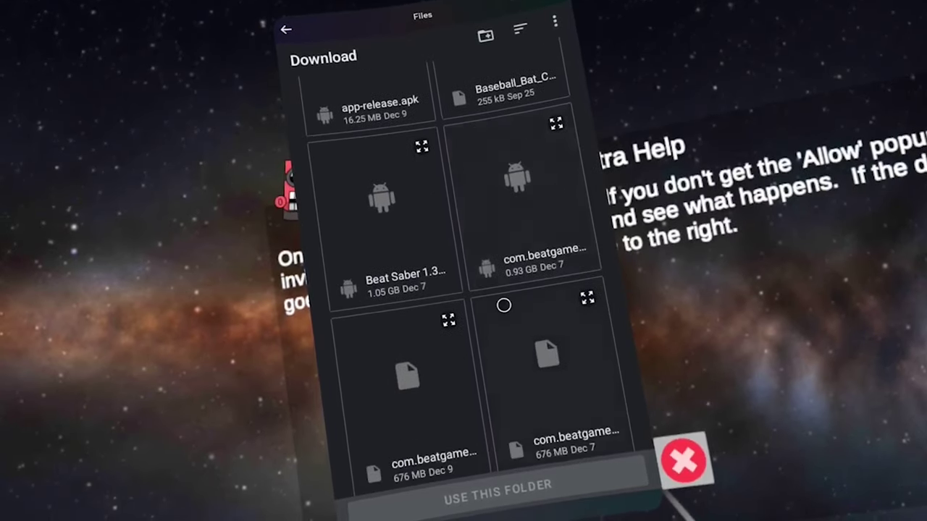
pyautogui.scroll(-3, 500, 297)
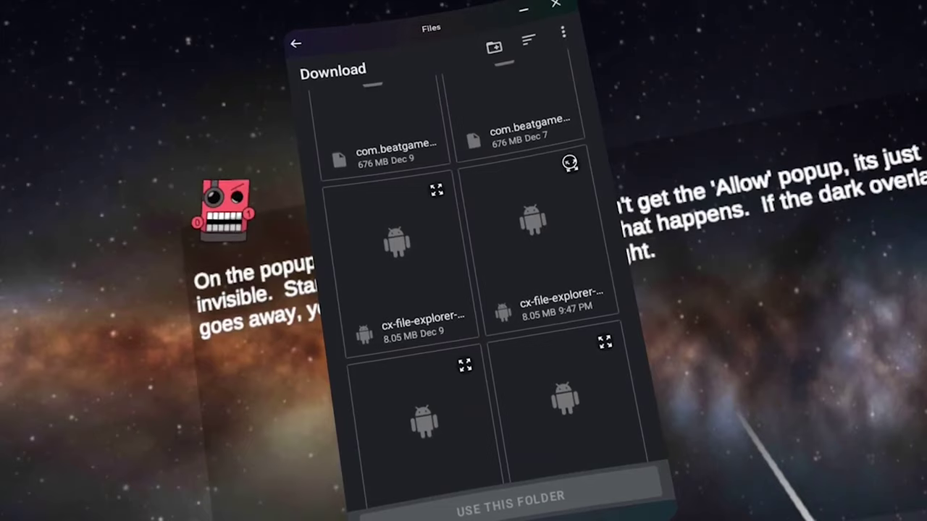
pyautogui.click(568, 137)
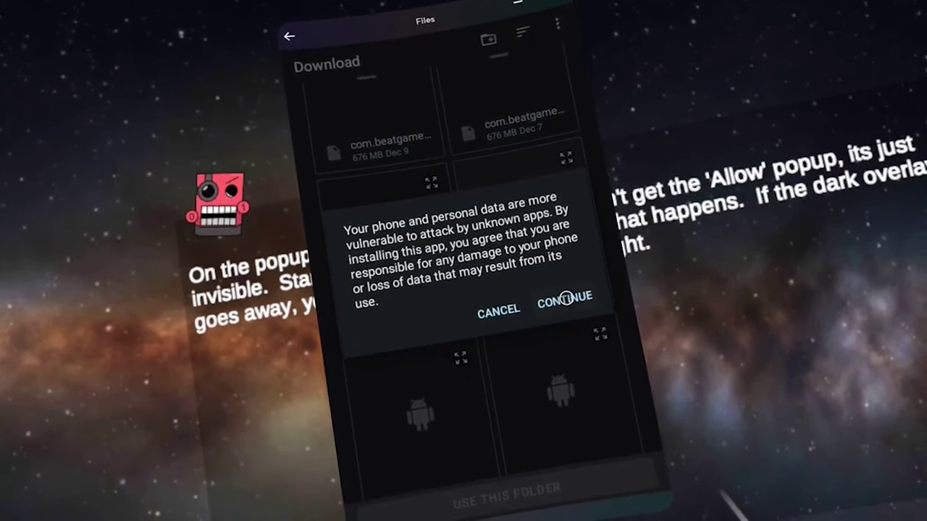
pyautogui.click(564, 298)
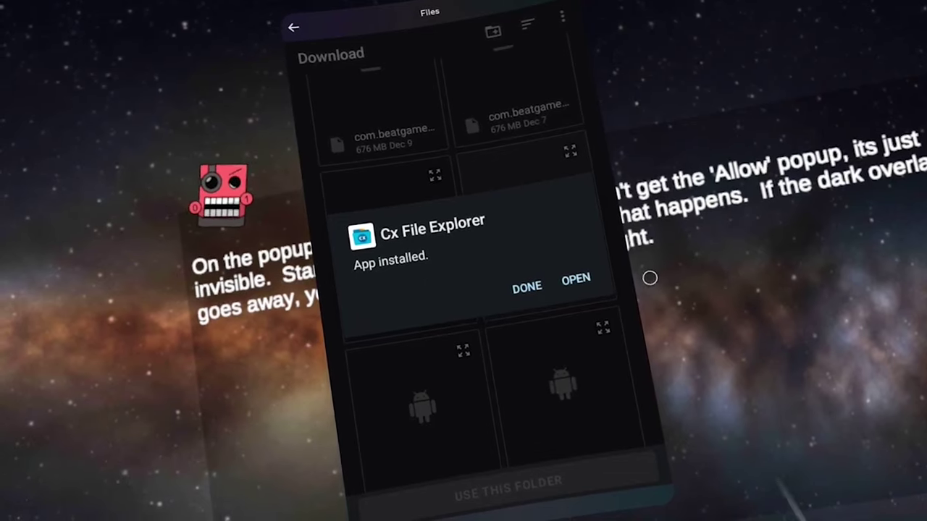
pyautogui.click(526, 284)
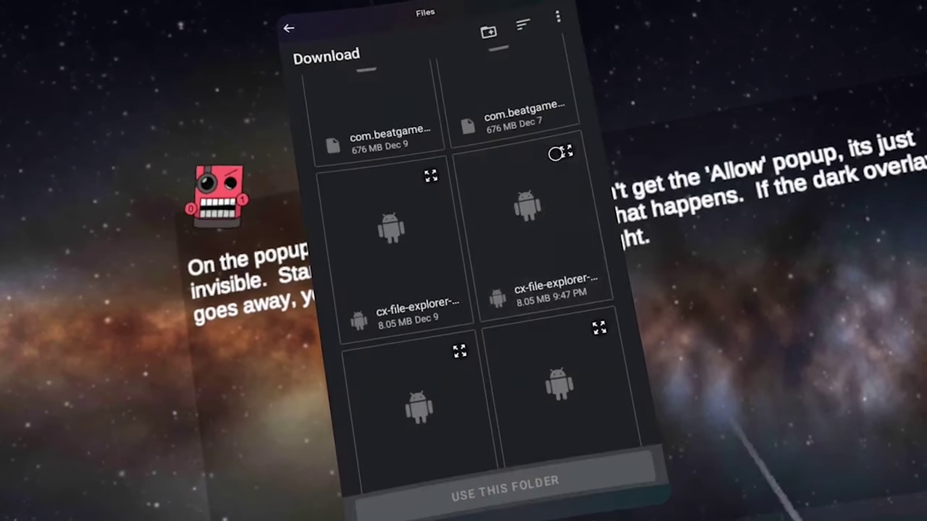
# Switch from the file picker to Meta Quest Browser in the application library and search Google for apkpure.
pyautogui.click(551, 13)
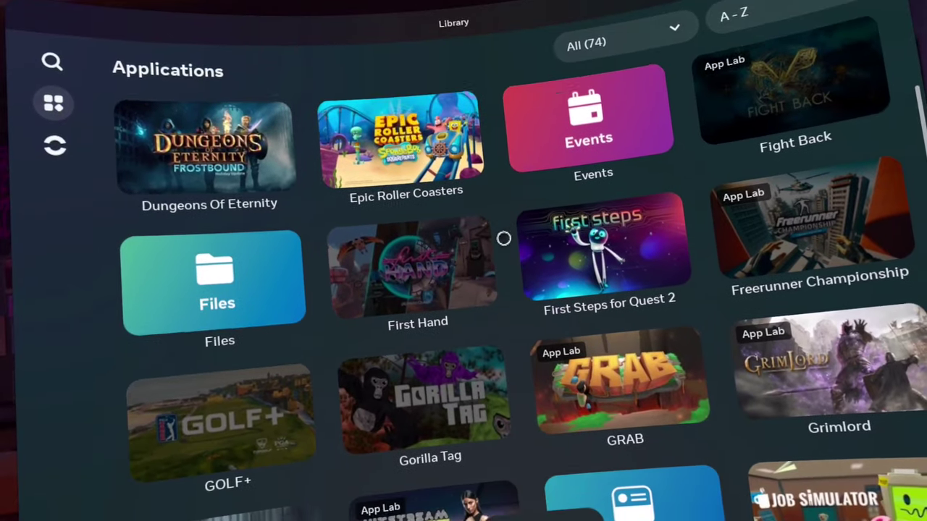
pyautogui.scroll(-10, 503, 238)
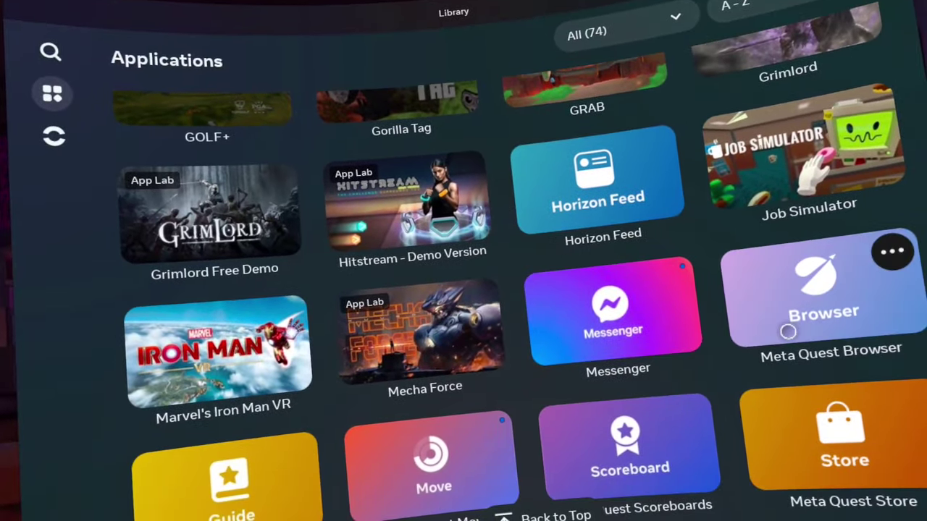
pyautogui.click(788, 331)
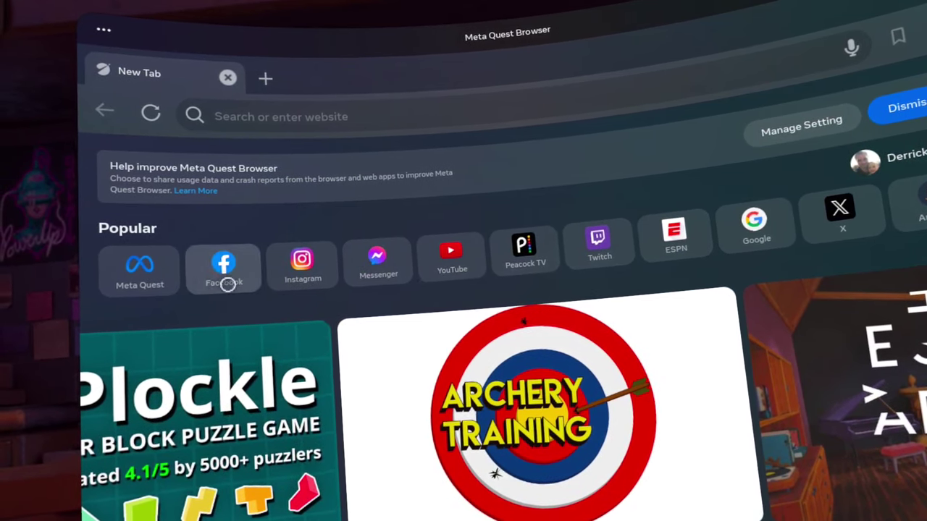
pyautogui.click(718, 214)
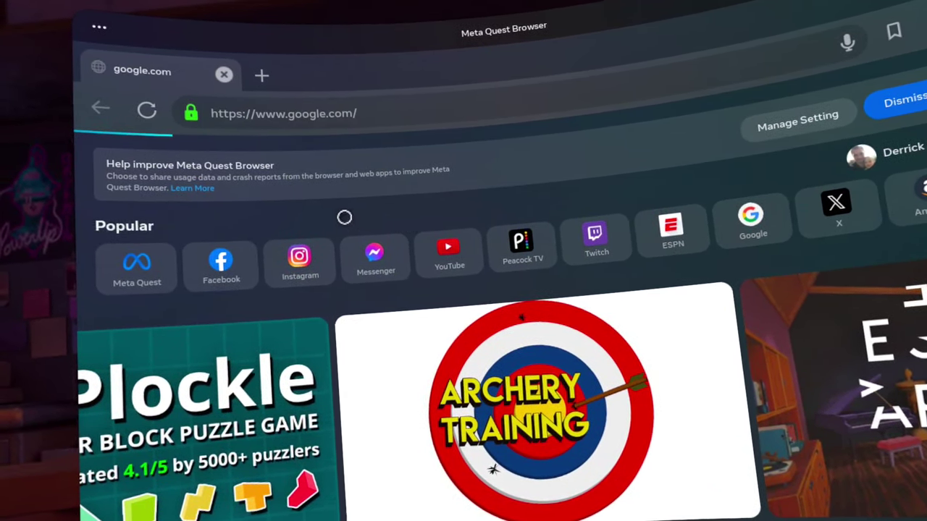
pyautogui.click(419, 299)
pyautogui.write('apkpure')
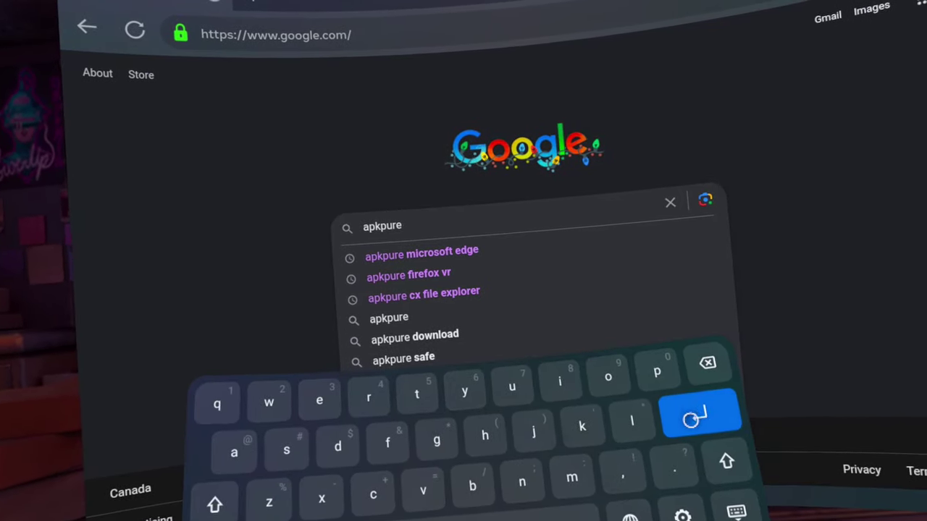
pyautogui.click(692, 418)
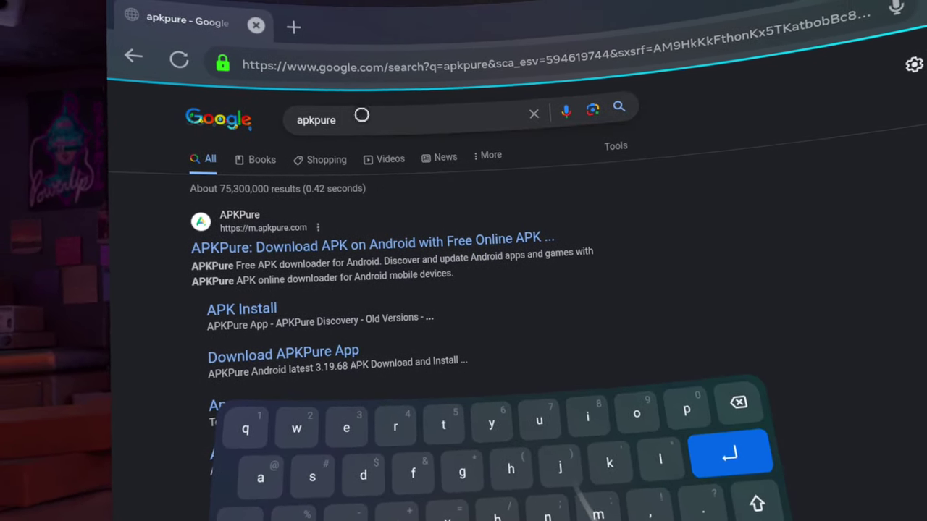
# Search for apkpure microsoft edge and download the Microsoft Edge 120.0.2210.99 APK from APKPure, dismissing the full-page ad.
pyautogui.click(377, 119)
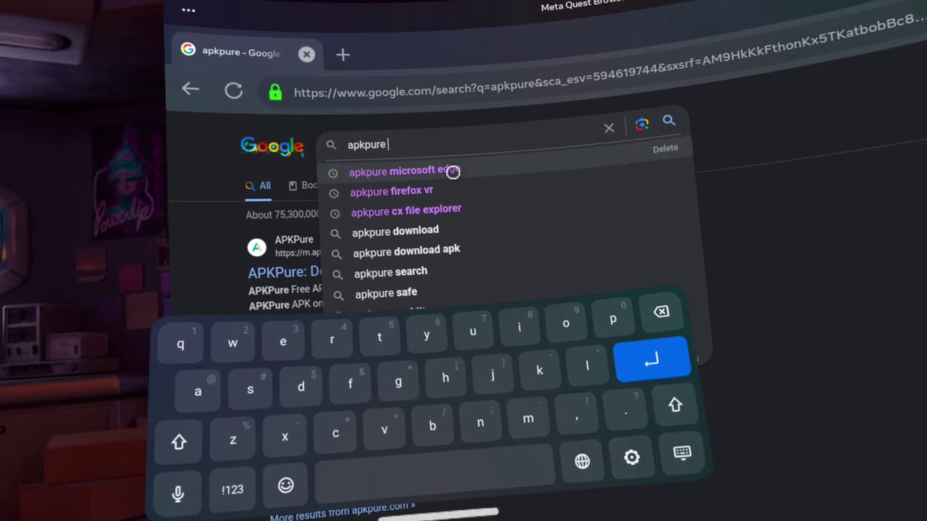
pyautogui.click(446, 171)
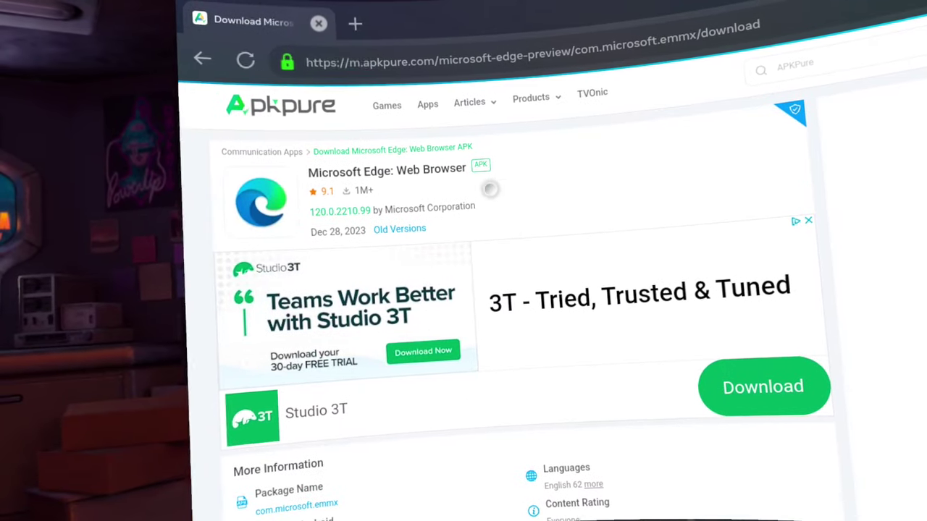
pyautogui.scroll(-3, 522, 247)
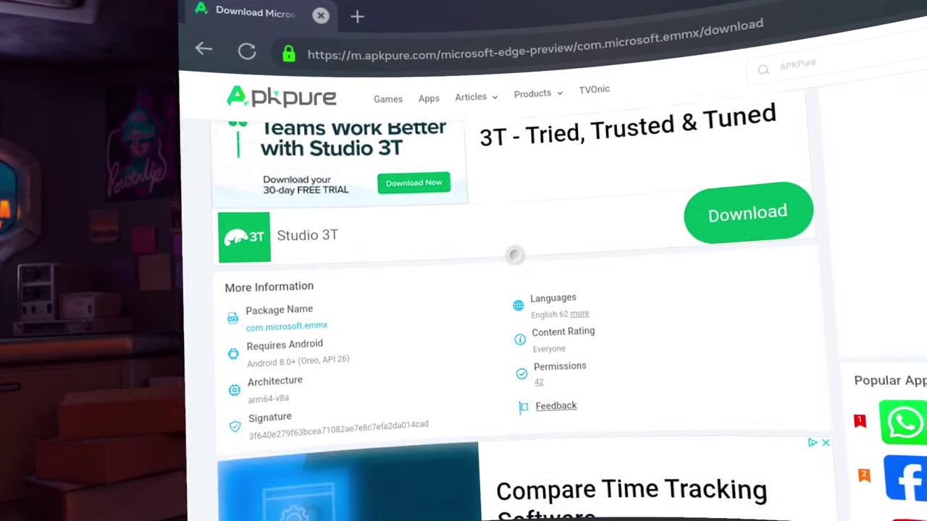
pyautogui.scroll(-4, 504, 242)
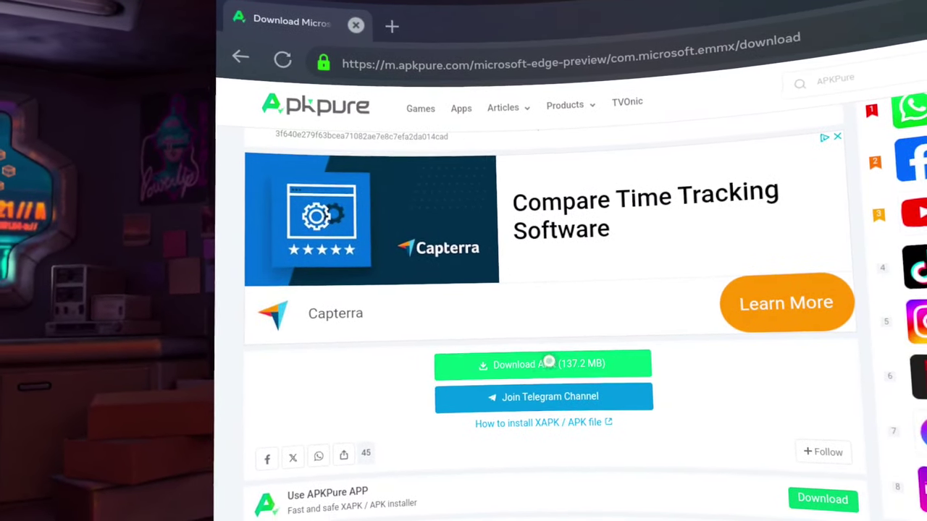
pyautogui.click(506, 376)
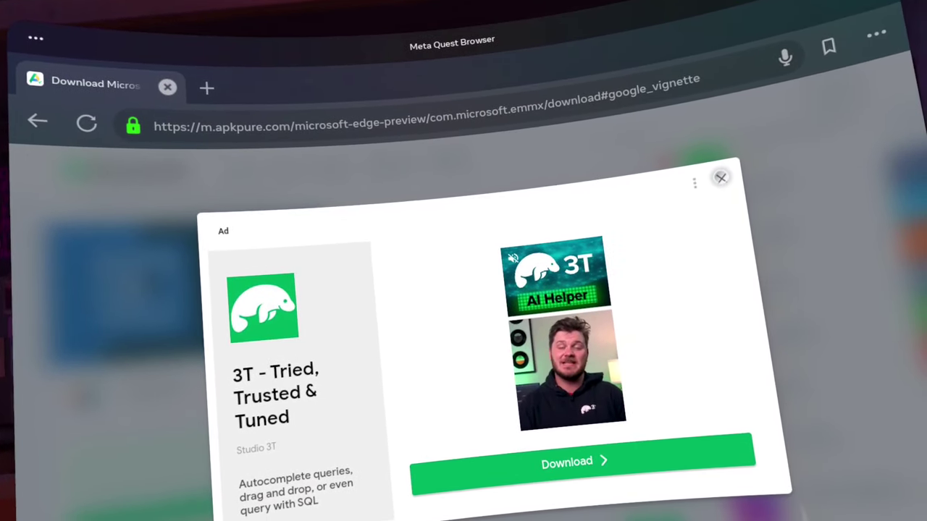
pyautogui.click(721, 178)
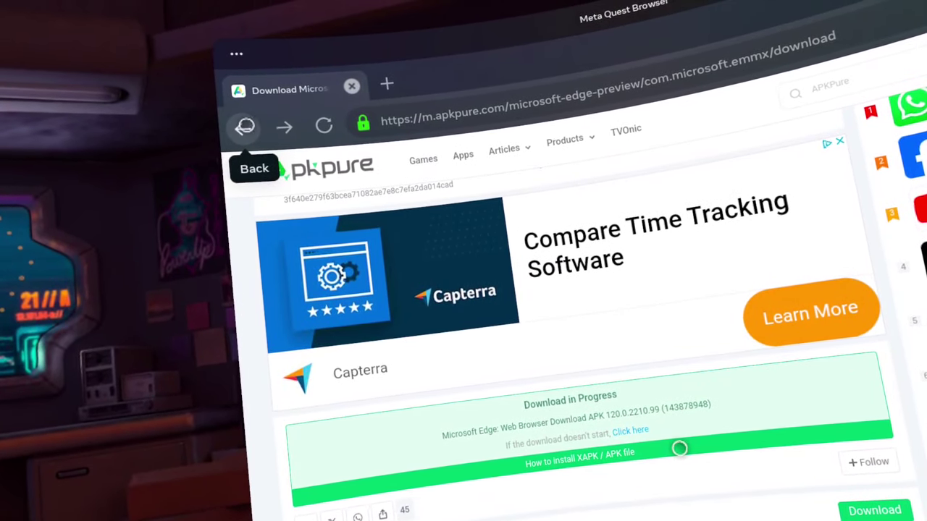
# Return to the Google results, search for apkpure ps remote play and download the PS Remote Play 6.5.2 APK from APKPure.
pyautogui.click(244, 119)
pyautogui.click(513, 167)
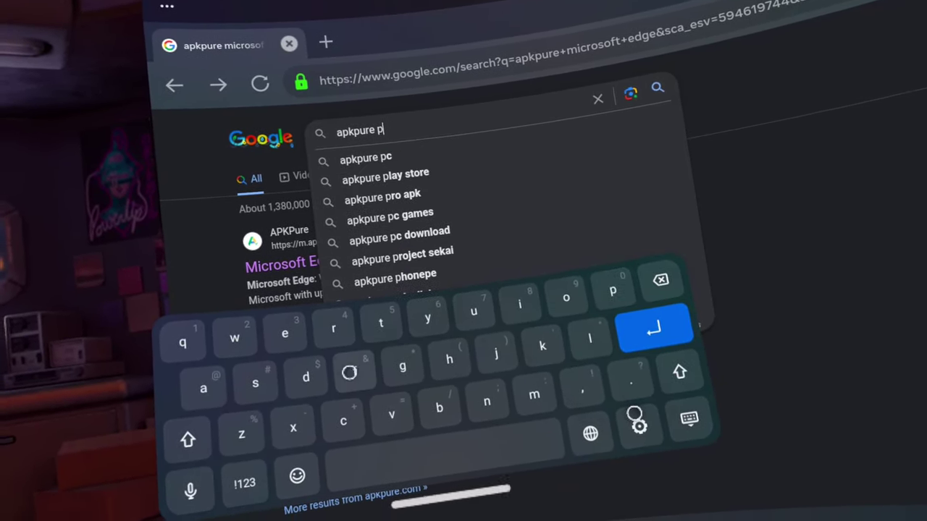
pyautogui.click(263, 381)
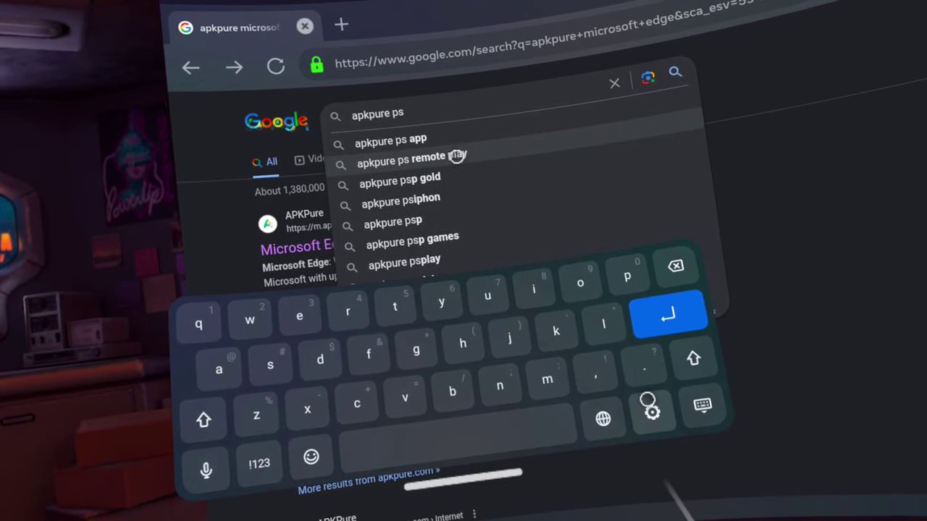
pyautogui.click(457, 157)
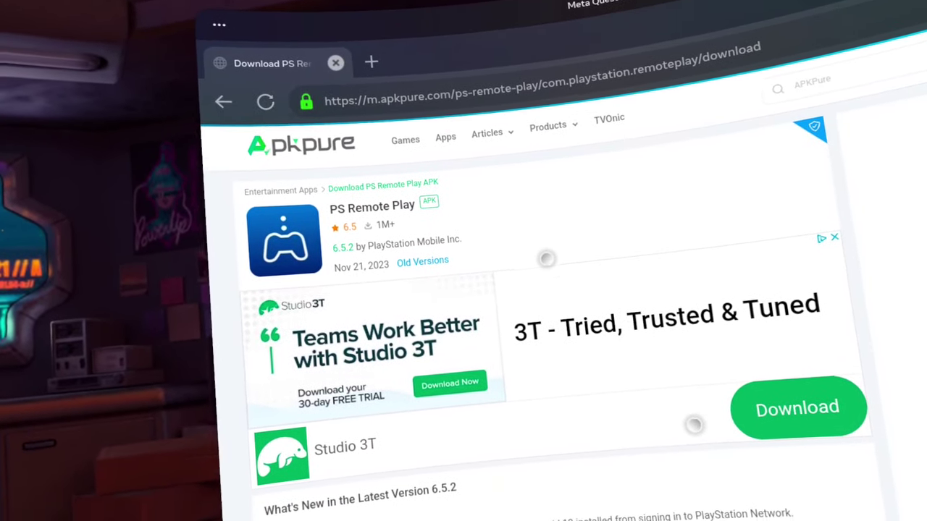
pyautogui.scroll(-8, 570, 330)
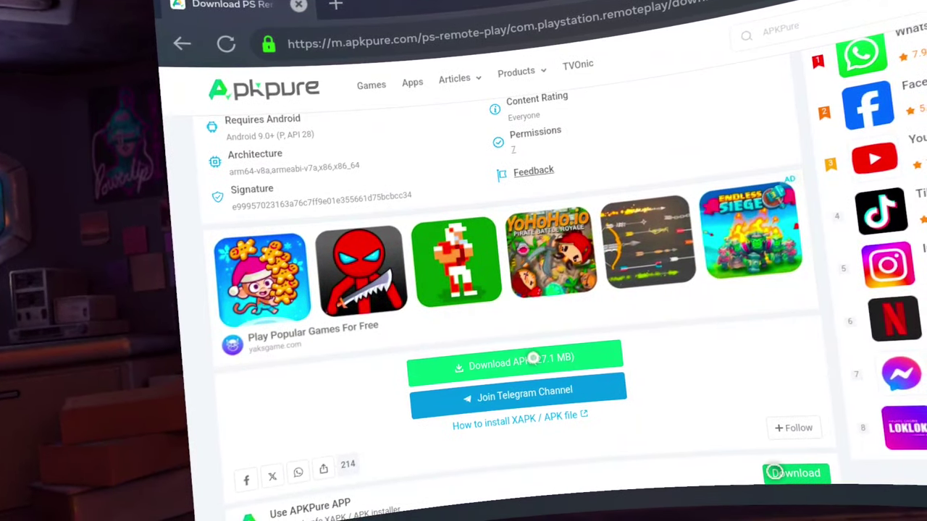
pyautogui.click(534, 366)
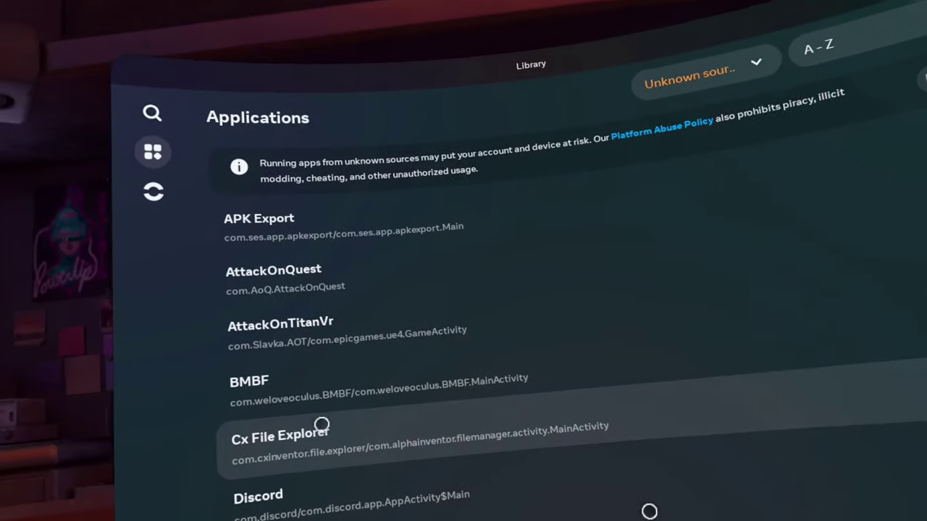
# Start installing the PS Remote Play APK from Cx File Explorer's Downloads folder and allow Cx File Explorer to install unknown apps.
pyautogui.click(352, 421)
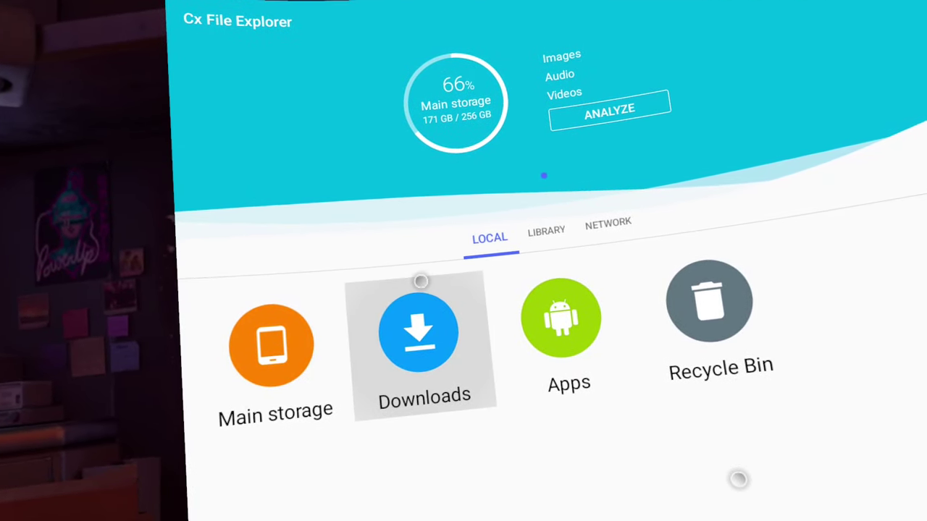
pyautogui.click(430, 335)
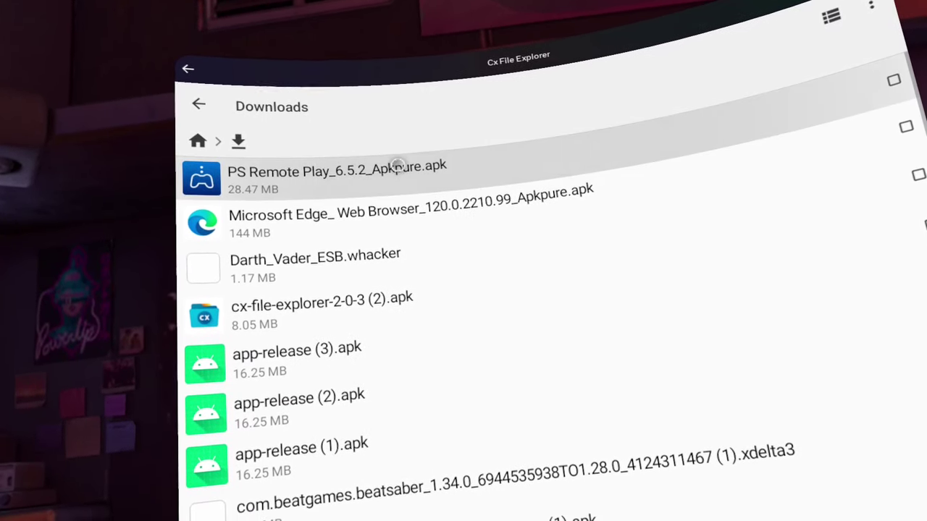
pyautogui.click(449, 165)
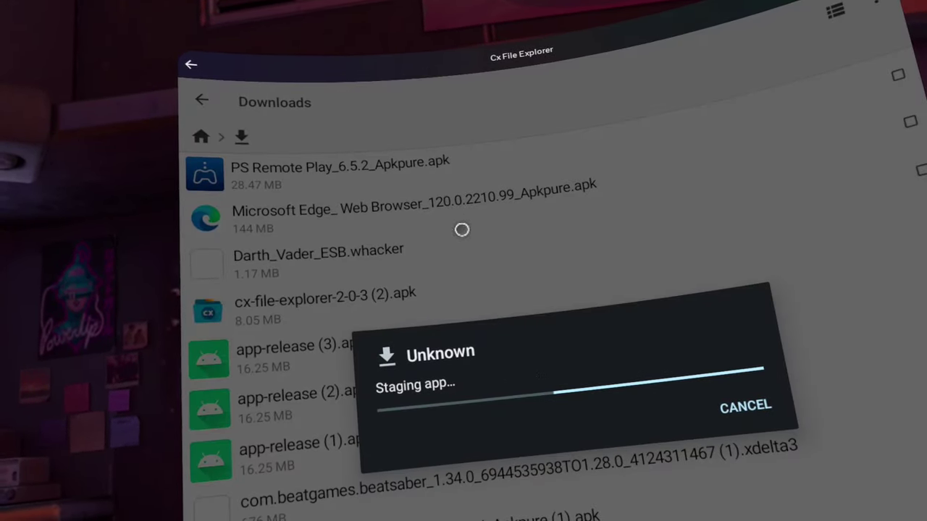
pyautogui.click(754, 395)
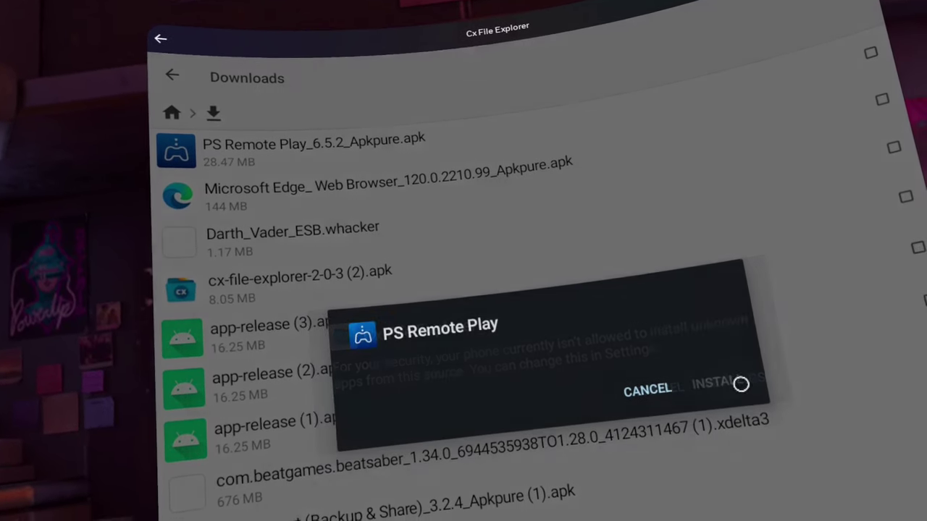
pyautogui.click(749, 402)
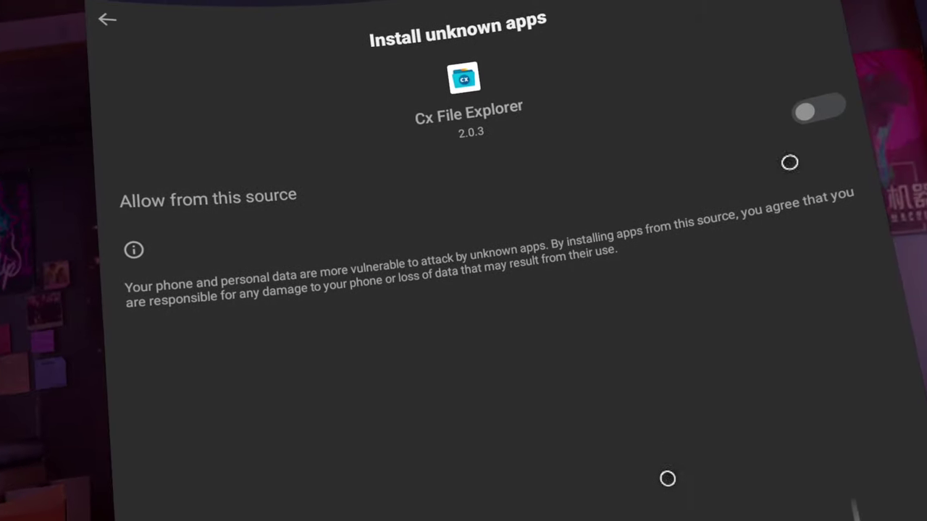
pyautogui.click(840, 103)
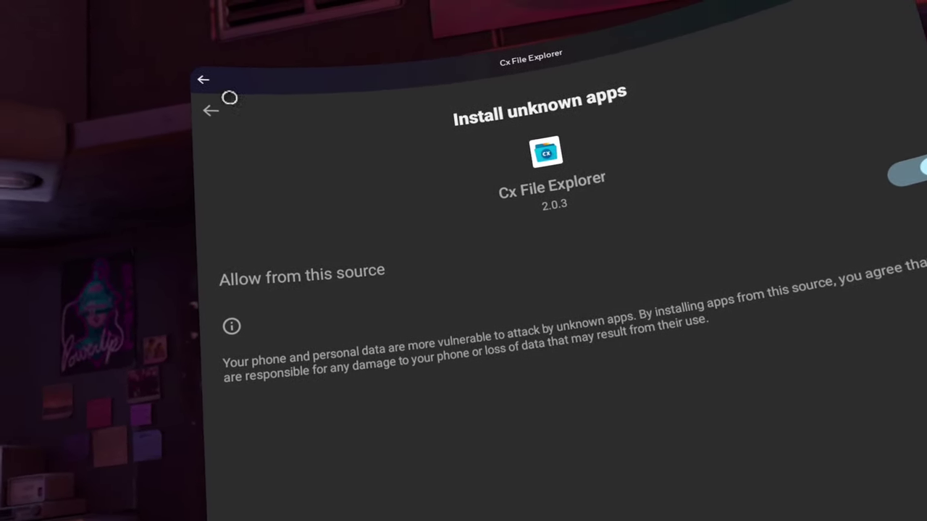
pyautogui.click(166, 86)
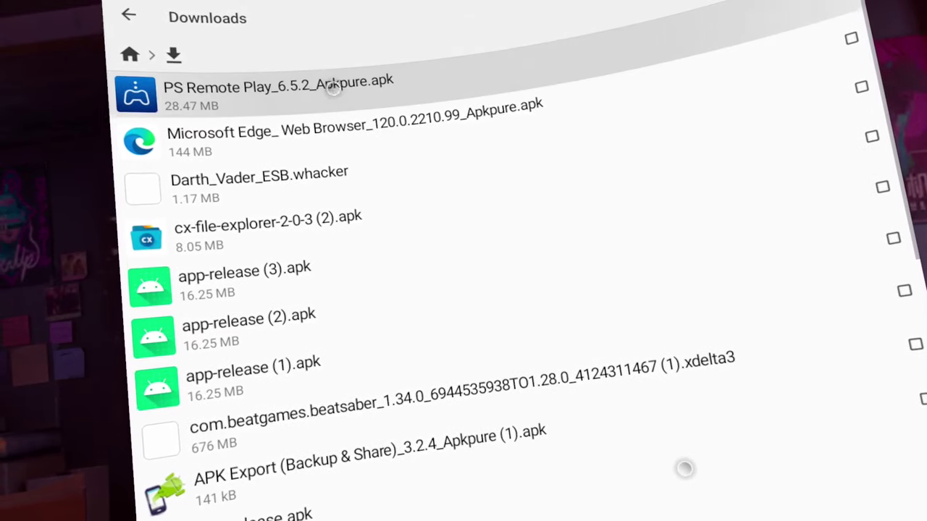
# Install PS Remote Play 6.5.2 and Microsoft Edge from their APKs in the Downloads folder, closing each installer.
pyautogui.click(632, 82)
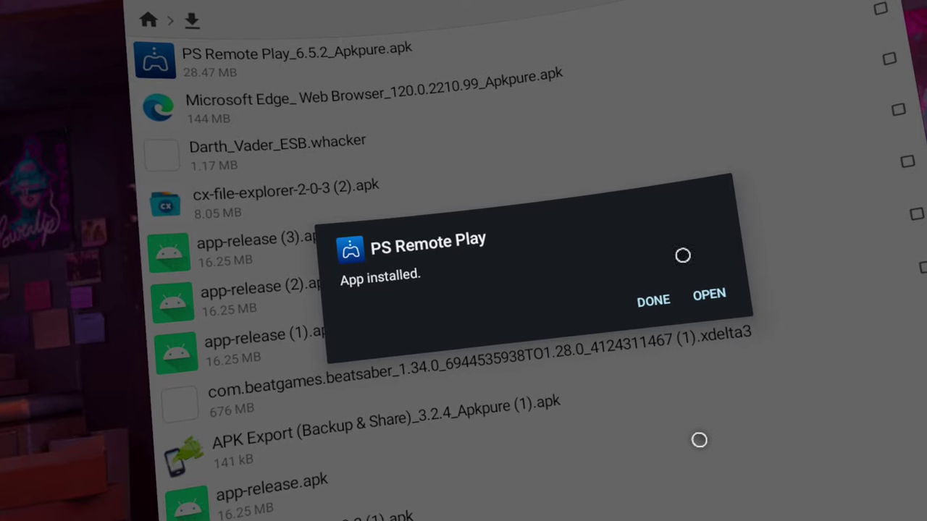
pyautogui.click(639, 300)
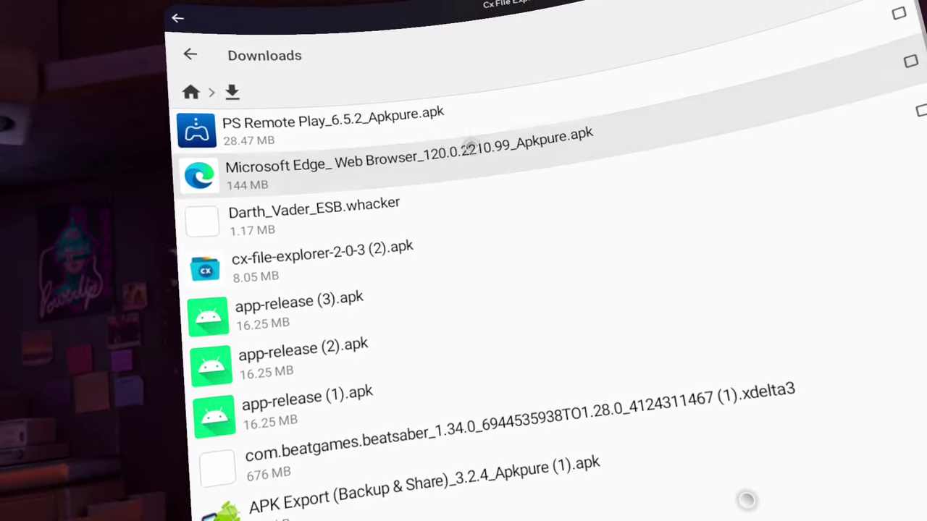
pyautogui.click(391, 160)
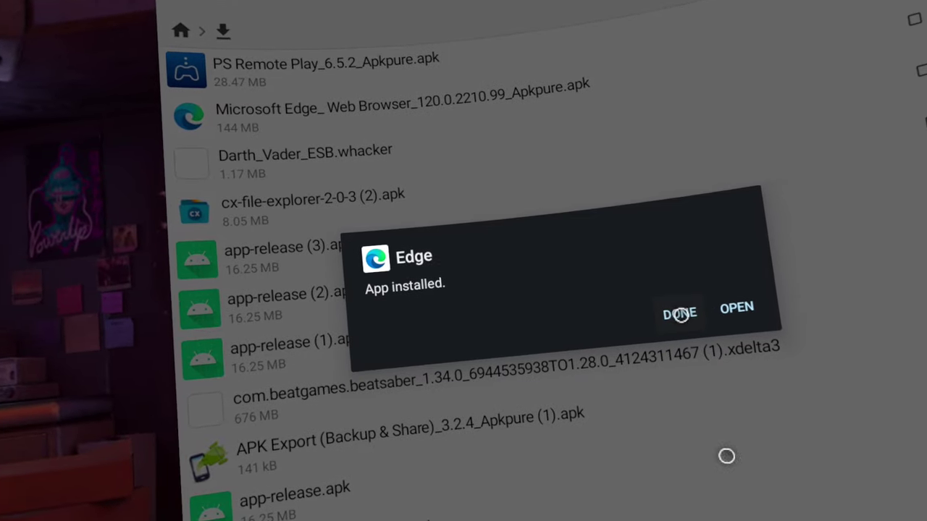
pyautogui.click(744, 318)
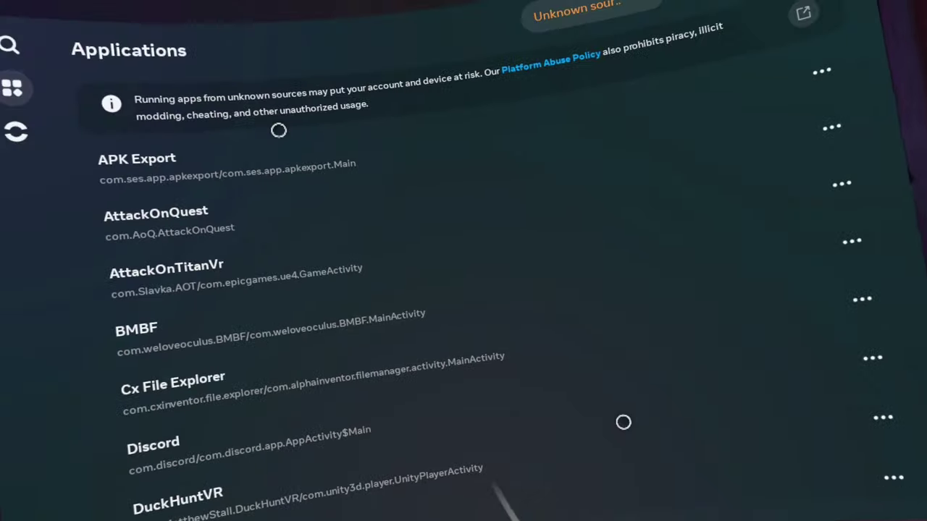
# Launch Edge from the library's unknown sources list and skip its introduction.
pyautogui.scroll(-5, 391, 332)
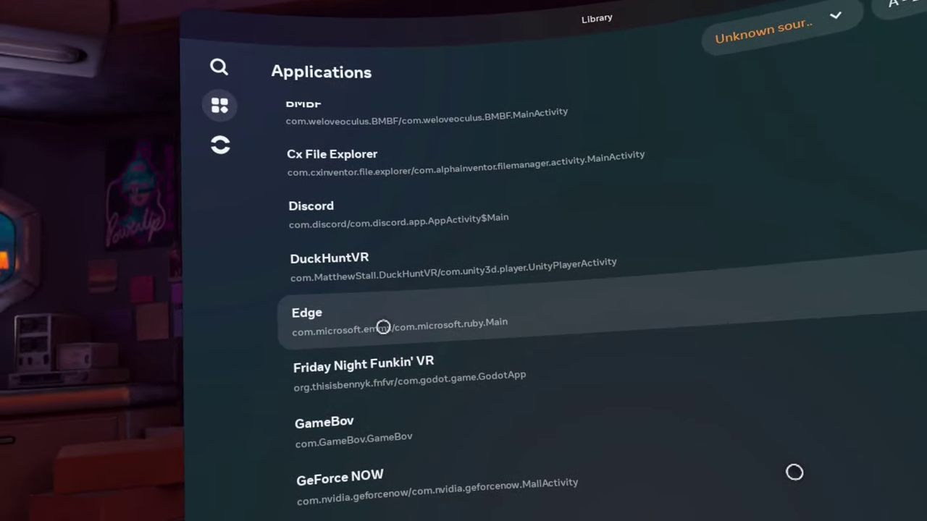
pyautogui.click(389, 310)
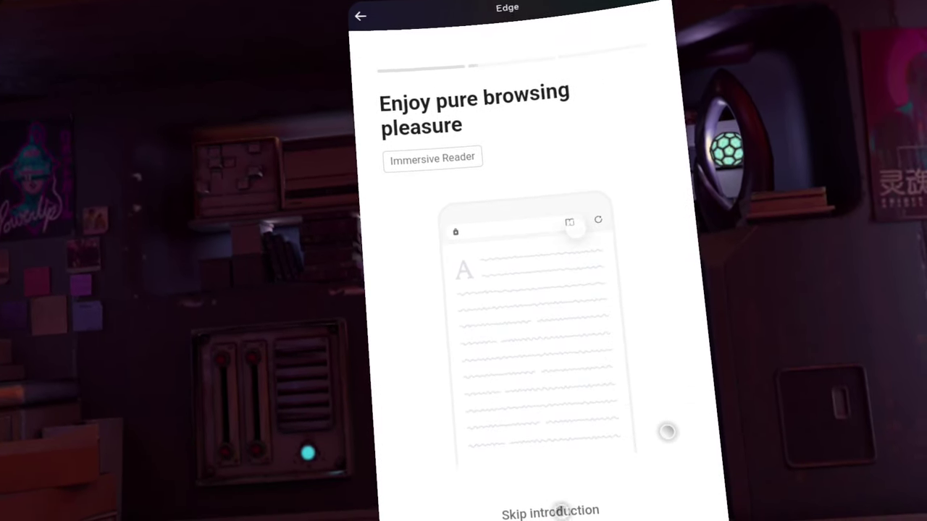
pyautogui.click(561, 505)
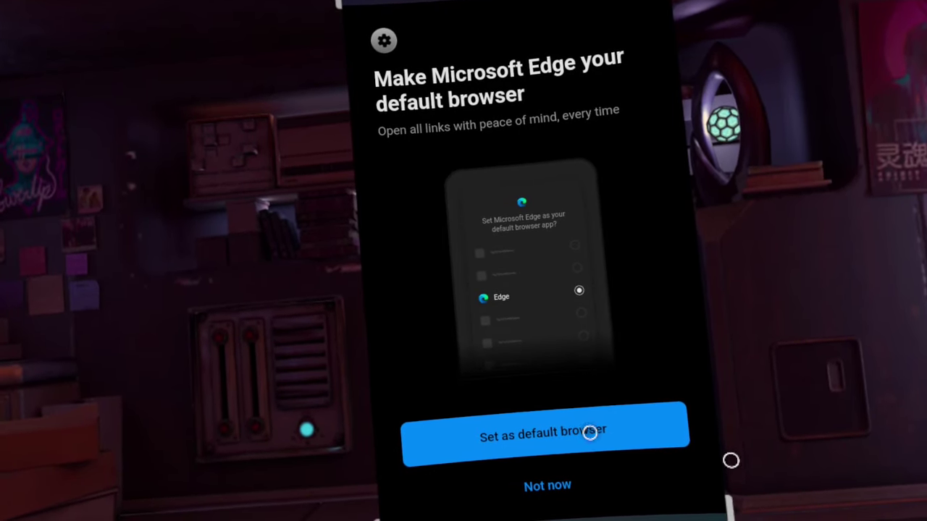
# Set Edge as the default browser app in place of Oculus App Runtime and decline the homepage customization.
pyautogui.click(589, 431)
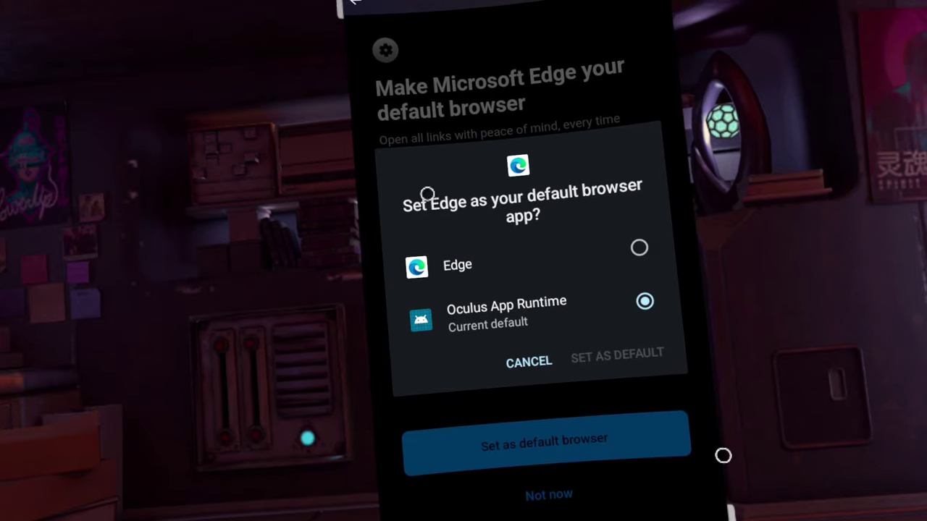
pyautogui.click(641, 248)
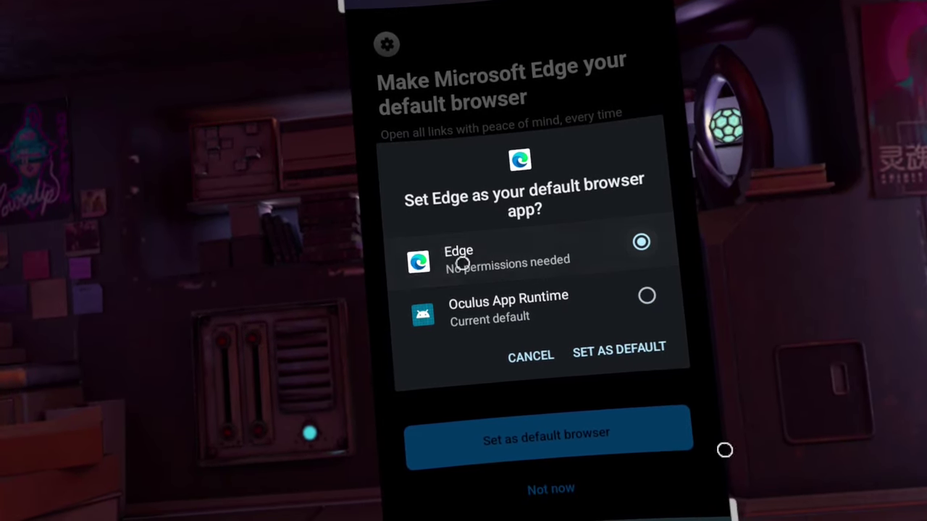
pyautogui.click(604, 349)
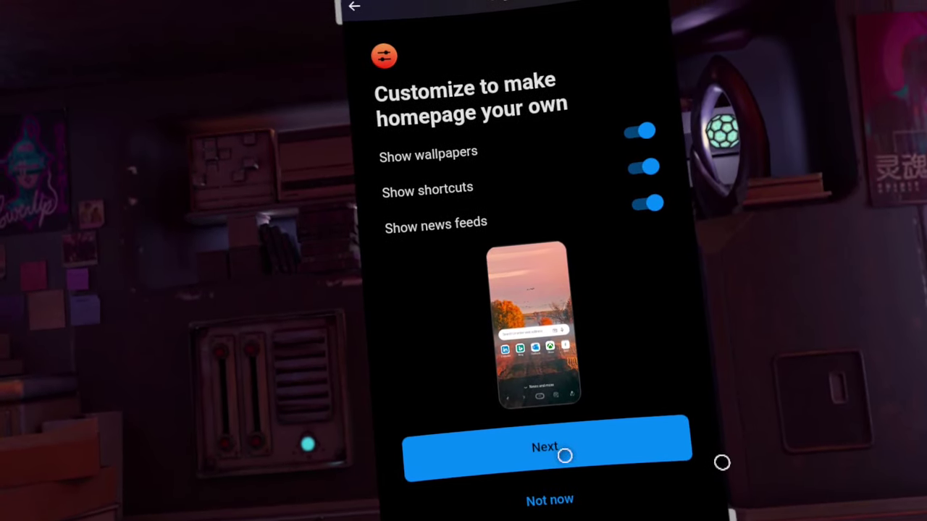
pyautogui.click(557, 501)
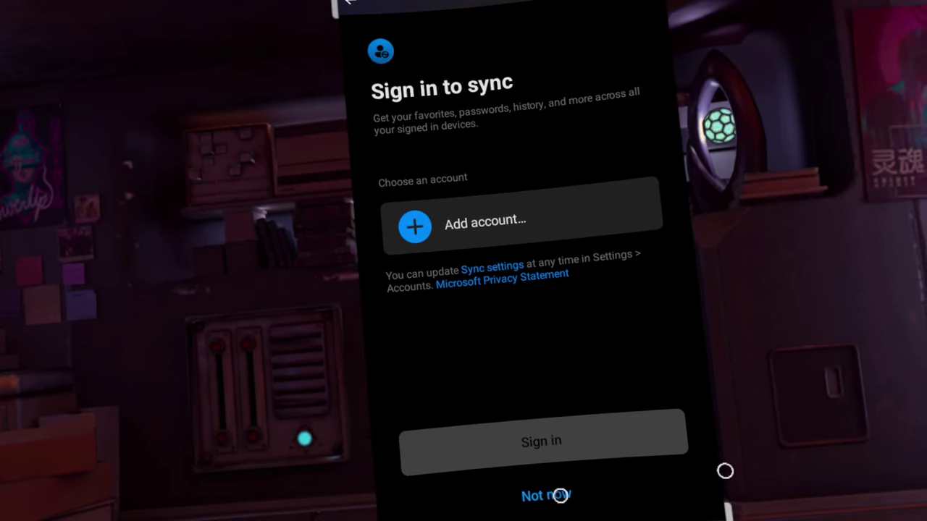
# Finish Edge's setup by declining sync sign-in, opting out of optional diagnostic data, and skipping Copilot to start browsing.
pyautogui.click(548, 494)
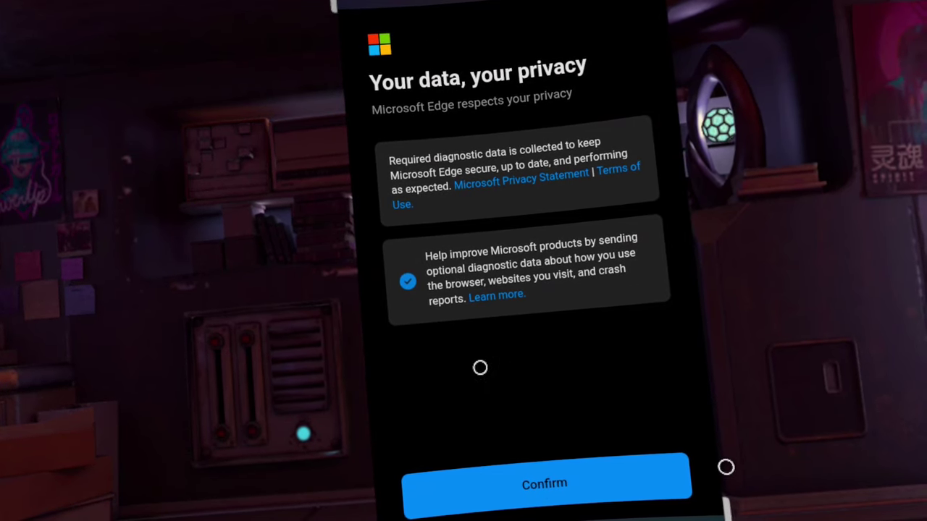
pyautogui.click(407, 280)
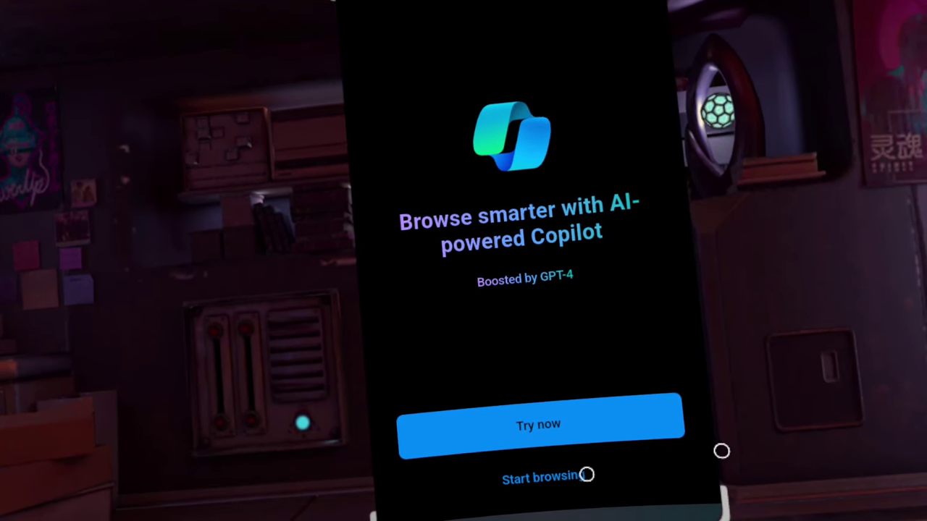
pyautogui.click(544, 476)
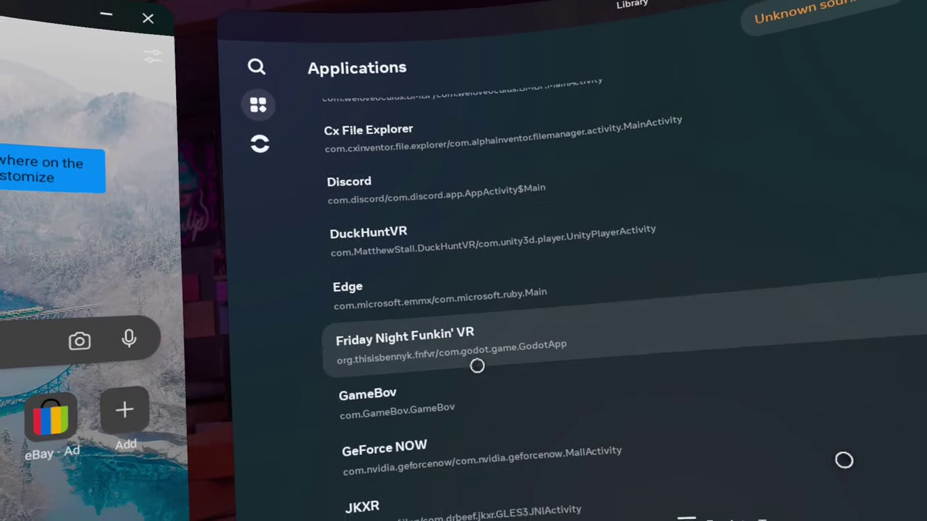
# Sign in to PS Remote Play with the account's sign-in ID and set its app data sharing to Limited.
pyautogui.scroll(-8, 477, 365)
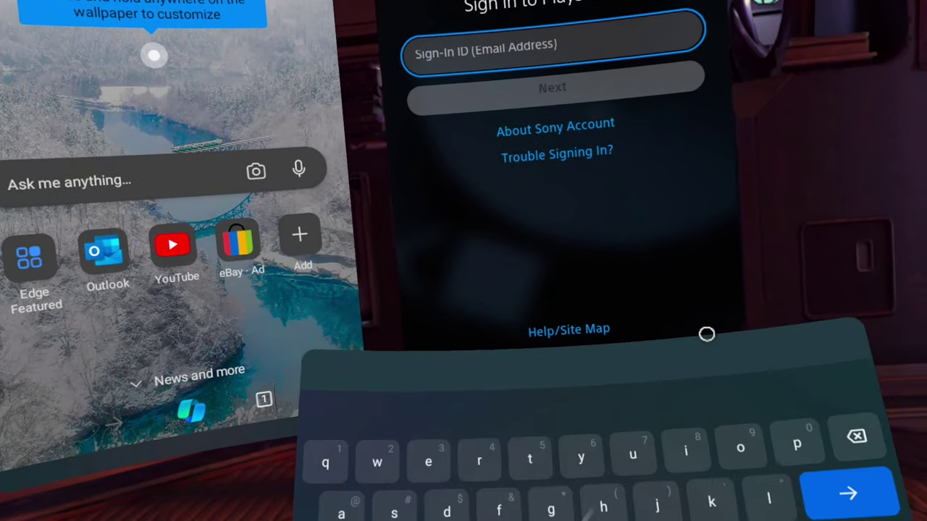
pyautogui.write('d')
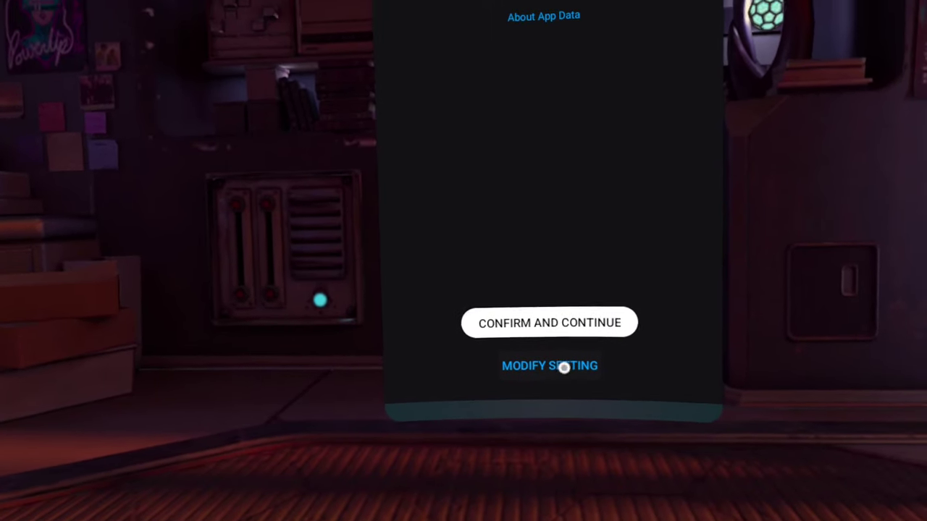
pyautogui.click(564, 368)
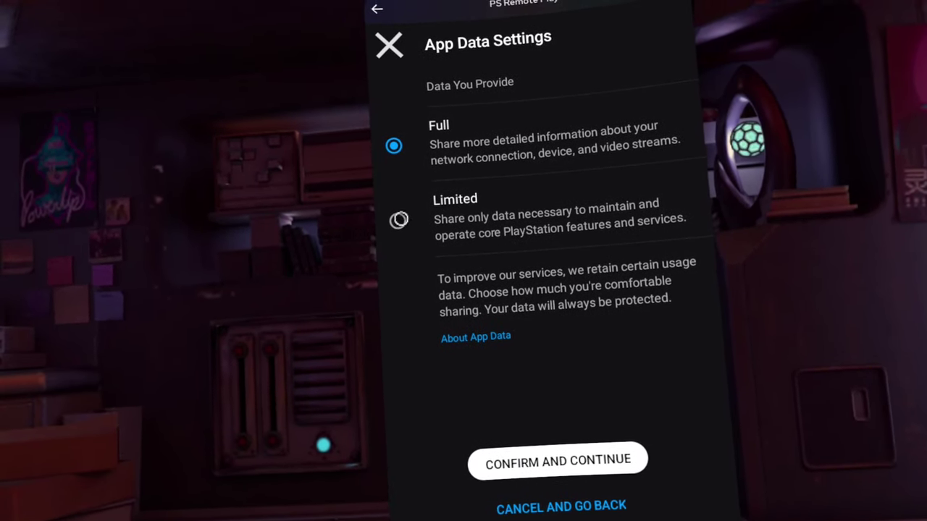
pyautogui.click(399, 220)
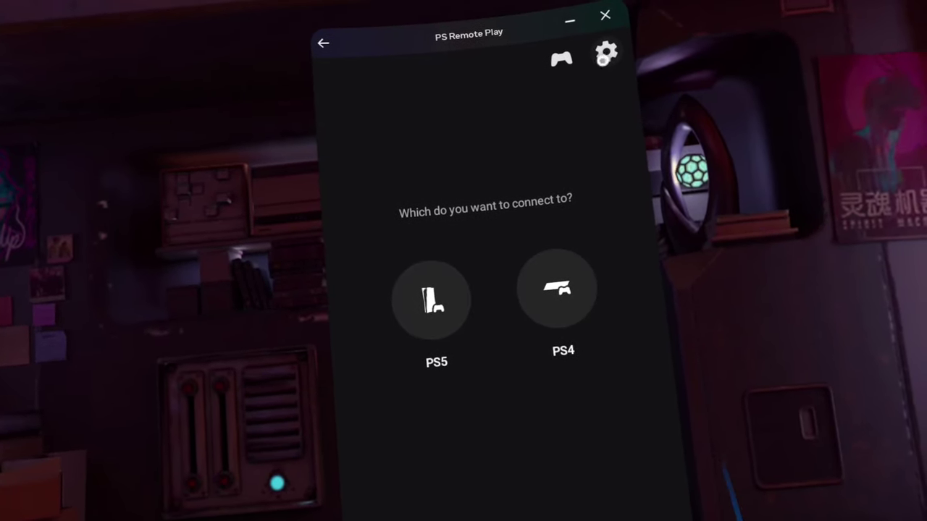
# Turn off Vibrate on Touch Operation and set the PS4 Remote Play resolution to 360p, keeping the Standard frame rate.
pyautogui.click(629, 46)
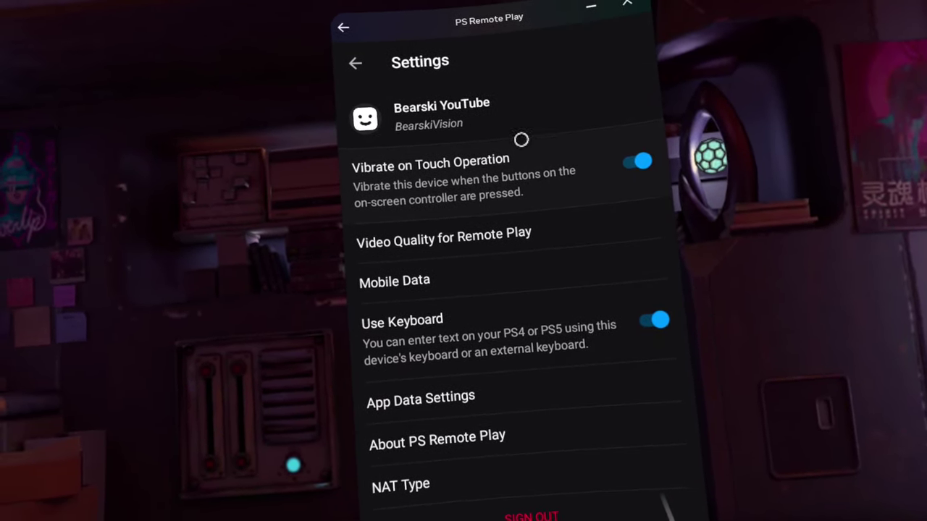
pyautogui.click(650, 166)
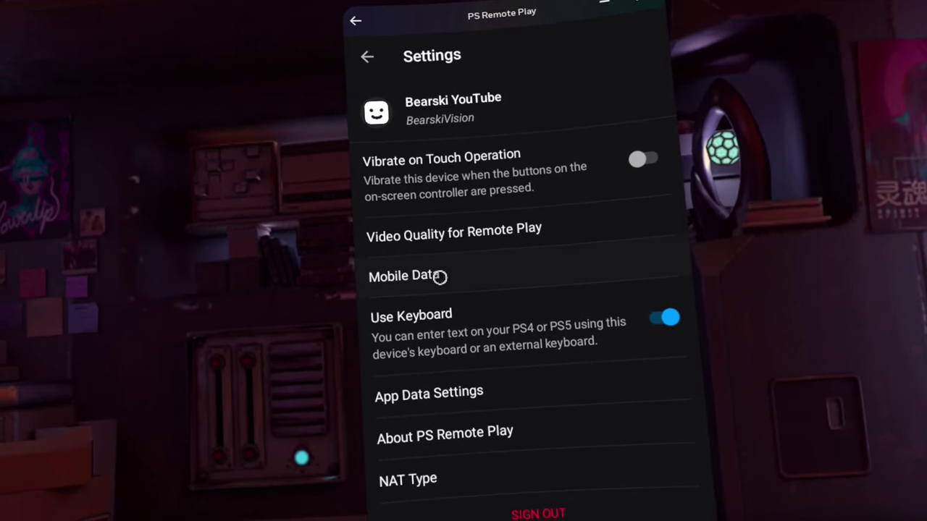
pyautogui.click(468, 227)
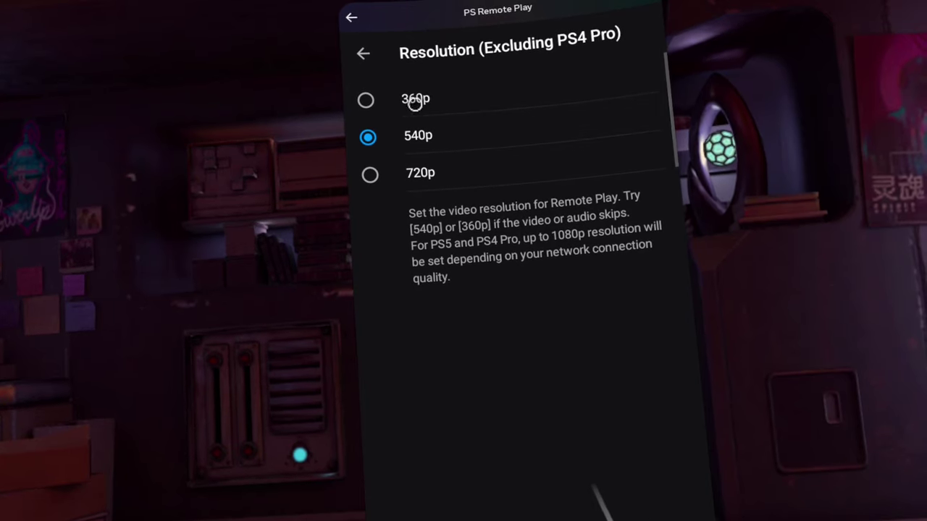
pyautogui.click(415, 102)
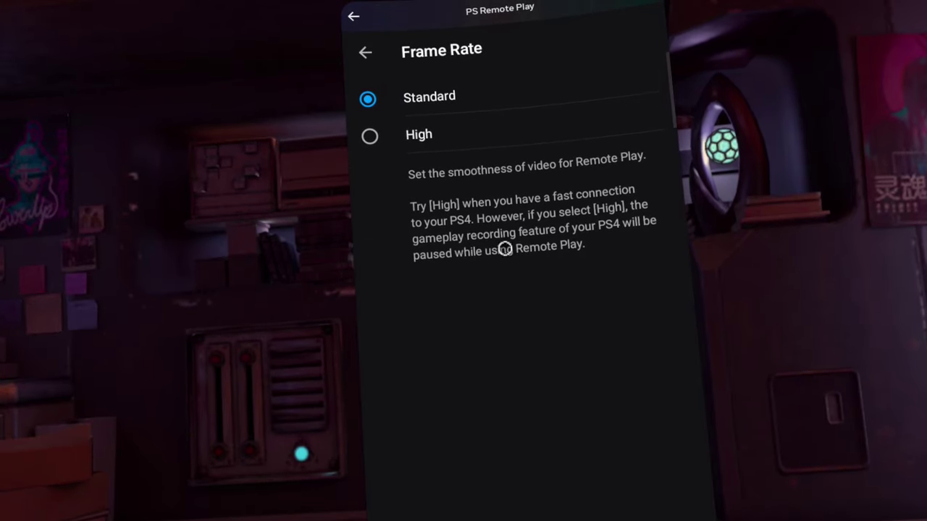
pyautogui.click(367, 53)
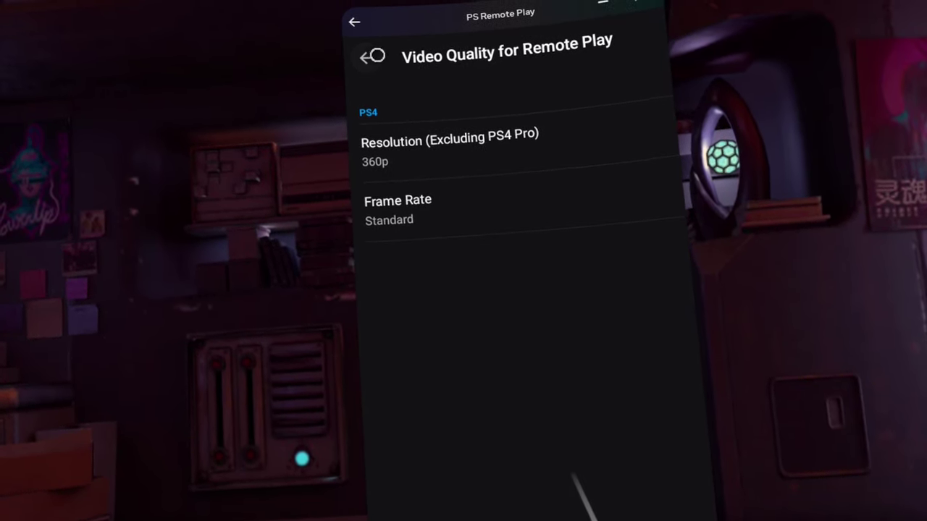
pyautogui.click(363, 62)
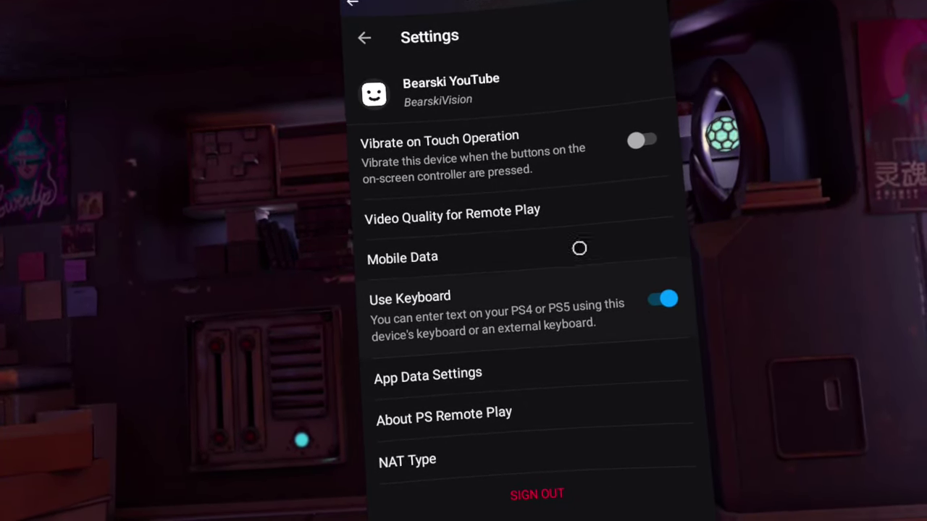
# Set the mobile data streaming video quality to Low and leave the Remote Play settings.
pyautogui.click(542, 249)
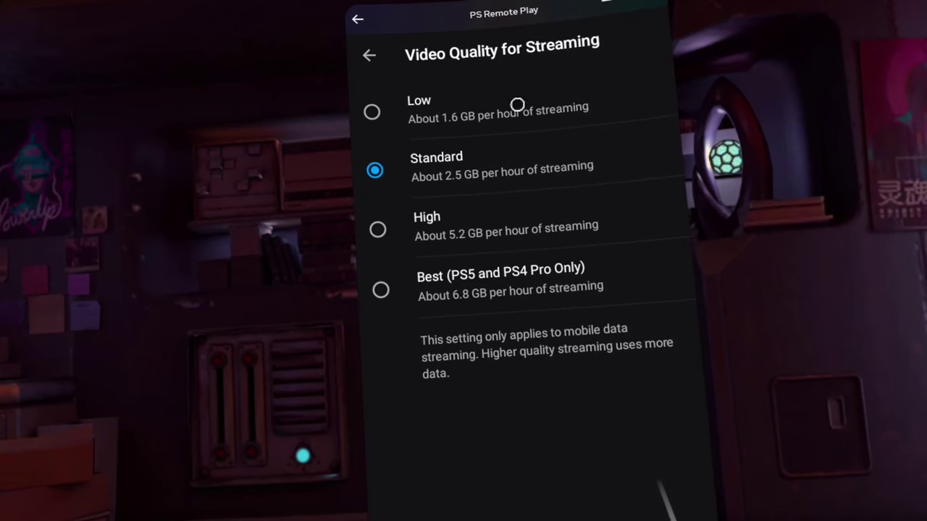
pyautogui.click(520, 113)
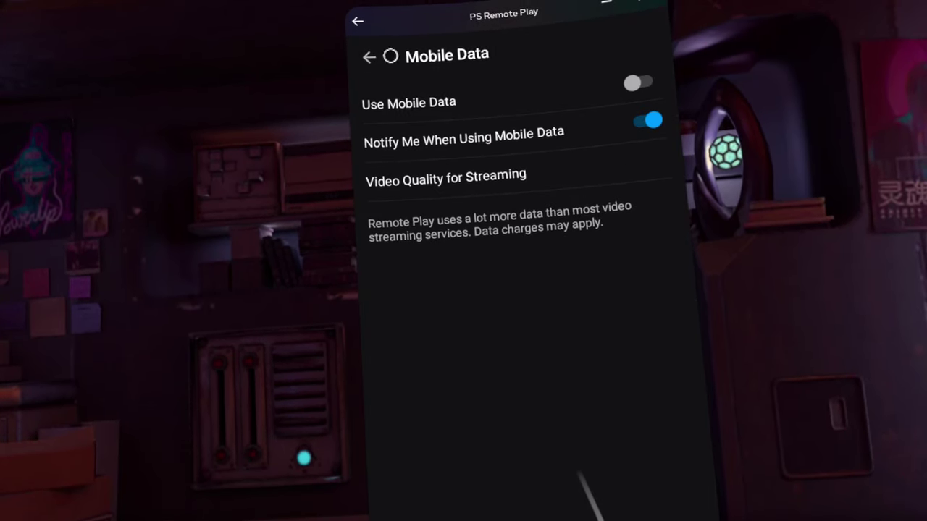
pyautogui.click(371, 59)
pyautogui.click(374, 58)
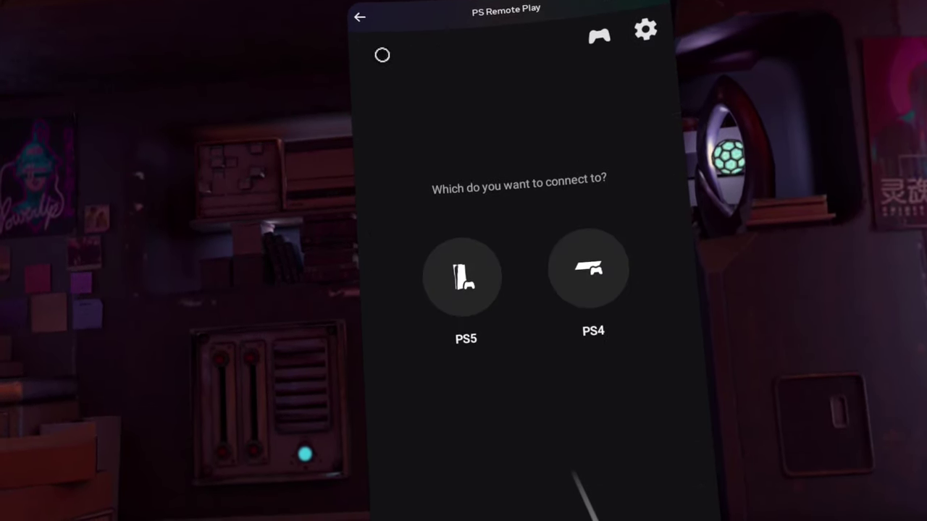
# Connect to the PS4 over the home network and switch to the signed-in account's own screen.
pyautogui.click(588, 262)
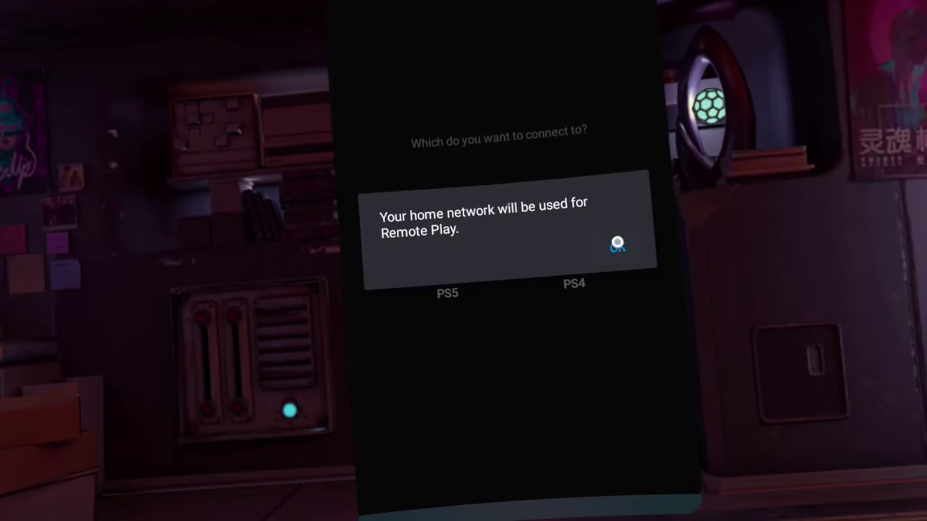
pyautogui.click(617, 244)
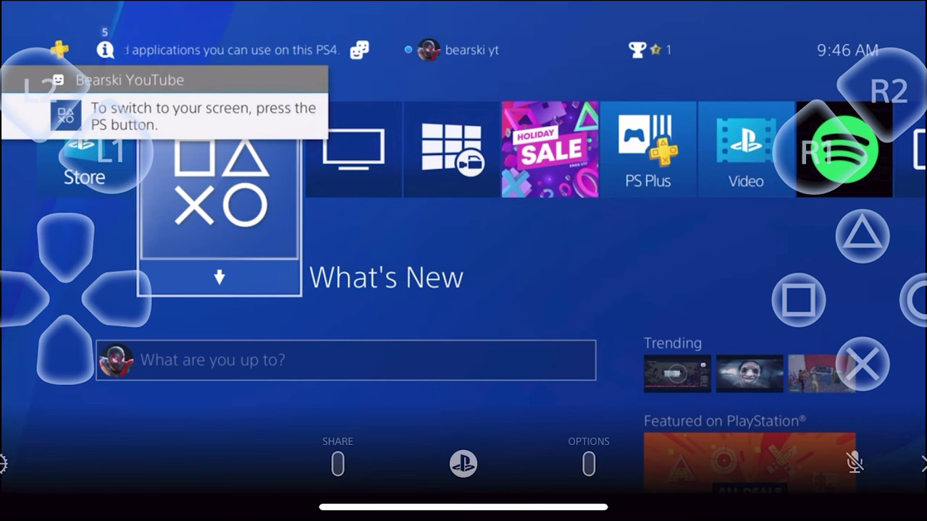
pyautogui.click(462, 464)
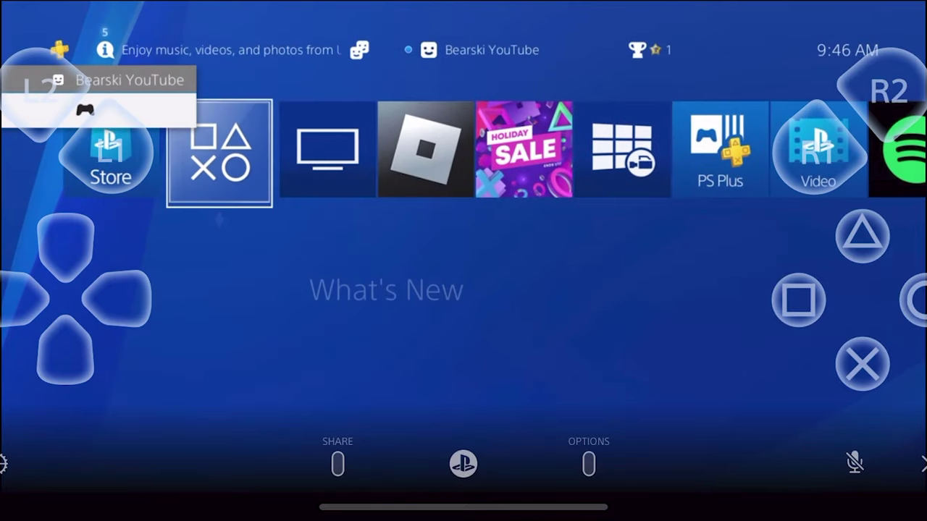
# Open the PS4's Settings from the function area above the home screen applications.
pyautogui.press('Right')
pyautogui.press('Right')
pyautogui.press('Right')
pyautogui.press('Right')
pyautogui.press('Right')
pyautogui.press('Right')
pyautogui.press('Right')
pyautogui.press('Right')
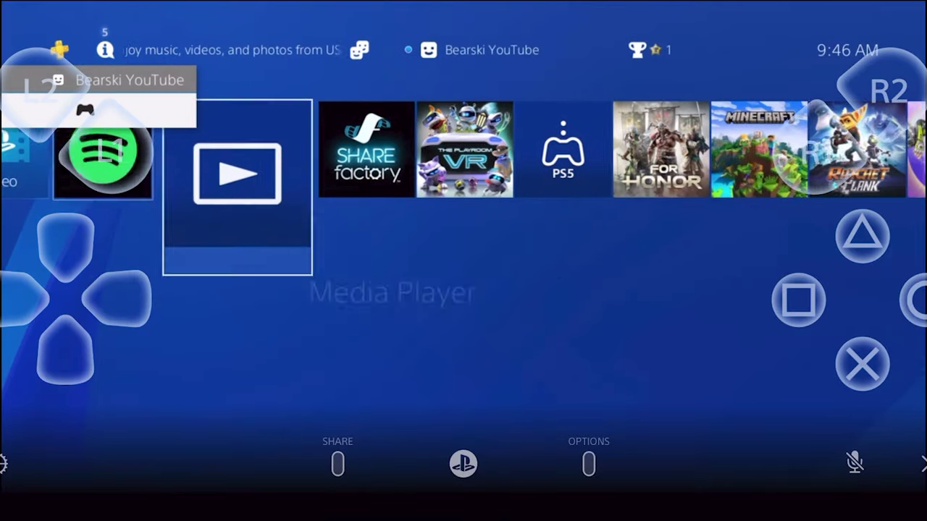
pyautogui.press('Up')
pyautogui.press('Right')
pyautogui.press('Right')
pyautogui.press('Right')
pyautogui.press('Right')
pyautogui.press('Right')
pyautogui.press('Right')
pyautogui.press('Right')
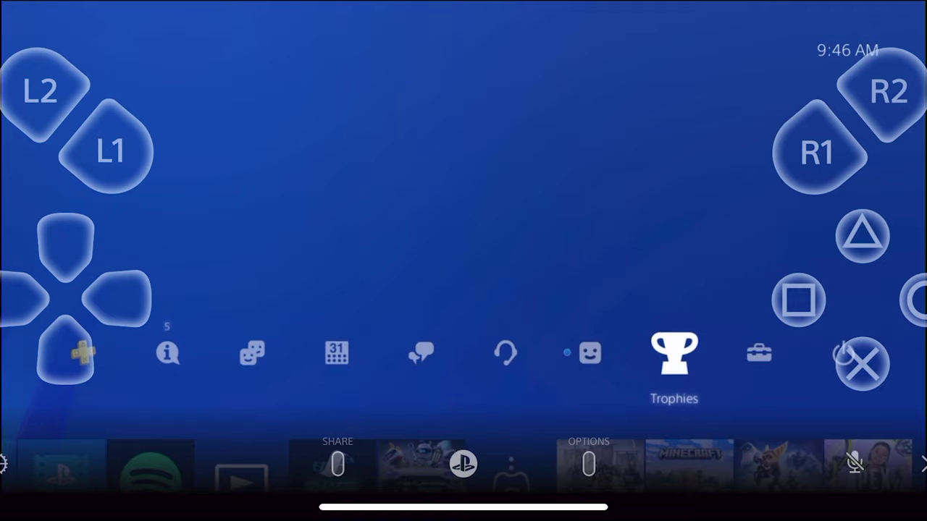
pyautogui.press('Return')
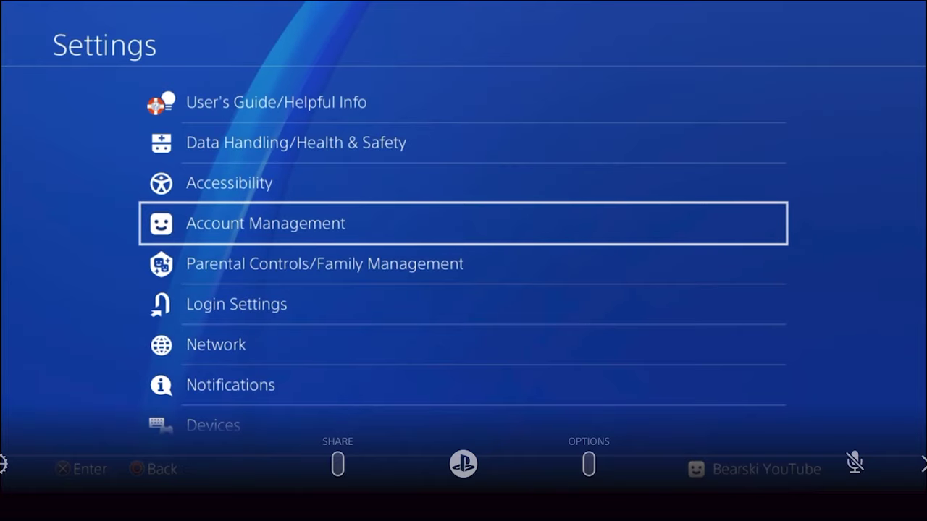
# Open Remote Play Connection Settings in the PS4's Settings list.
pyautogui.click(65, 351)
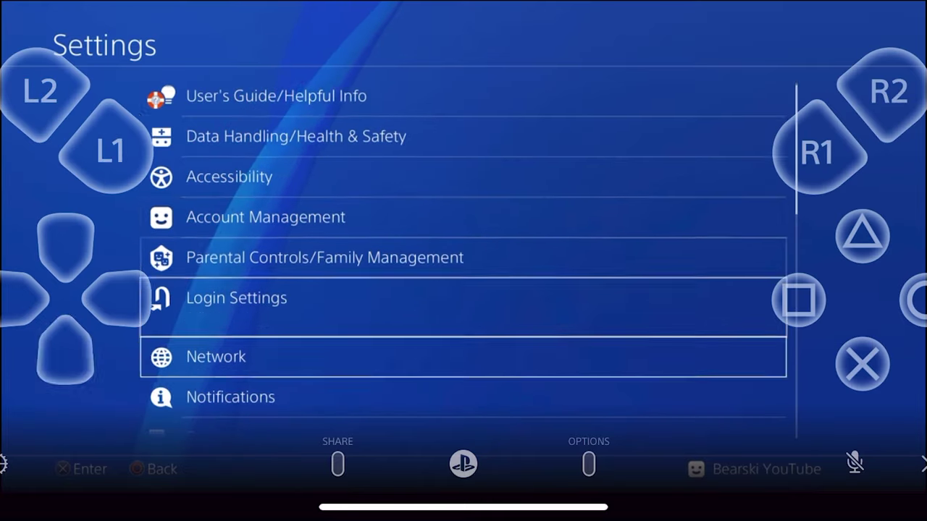
pyautogui.click(65, 351)
pyautogui.click(65, 351)
pyautogui.click(66, 351)
pyautogui.click(66, 351)
pyautogui.click(65, 351)
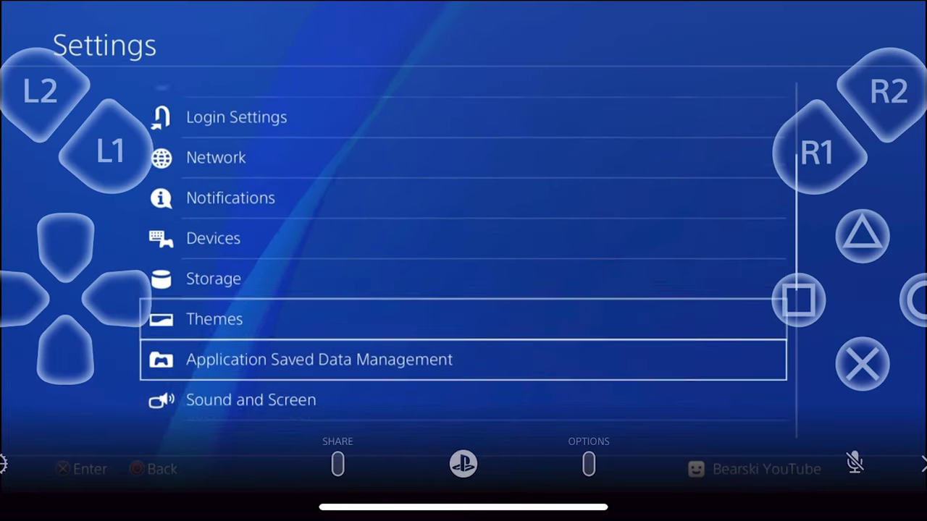
pyautogui.click(65, 351)
pyautogui.click(65, 351)
pyautogui.click(65, 351)
pyautogui.click(65, 351)
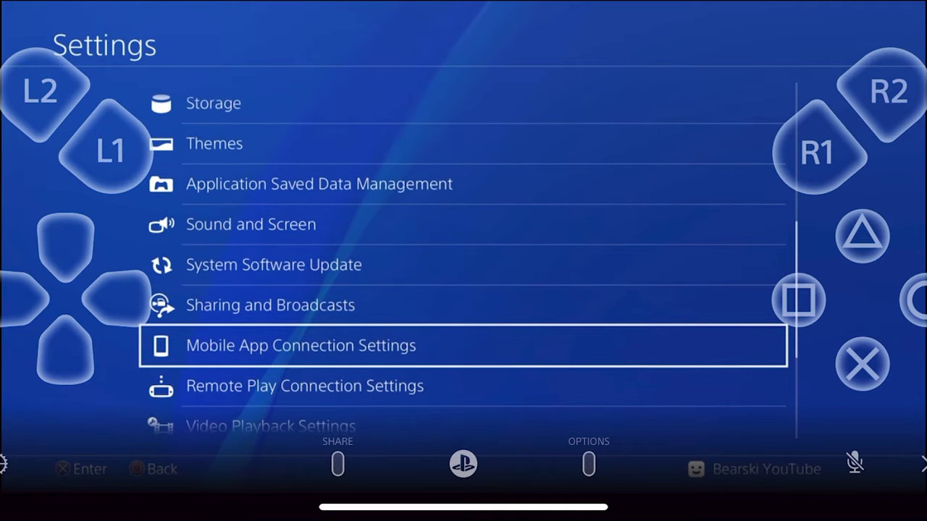
pyautogui.click(65, 351)
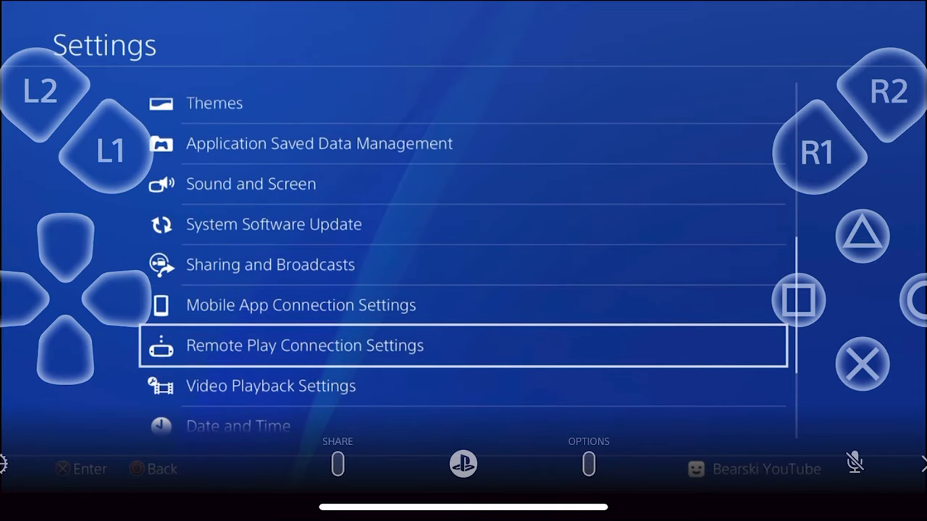
pyautogui.click(861, 364)
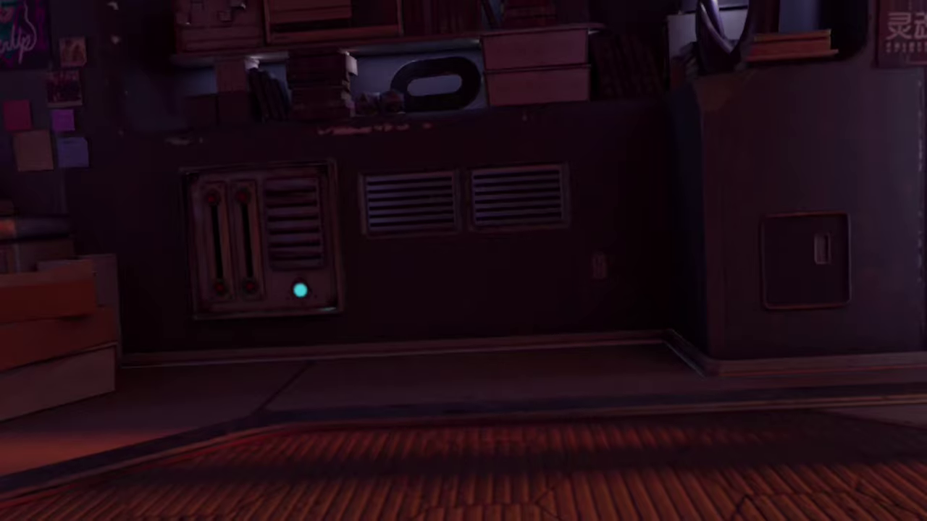
# Reconnect to the last used console over the home network and choose another user profile for the controller.
pyautogui.click(531, 292)
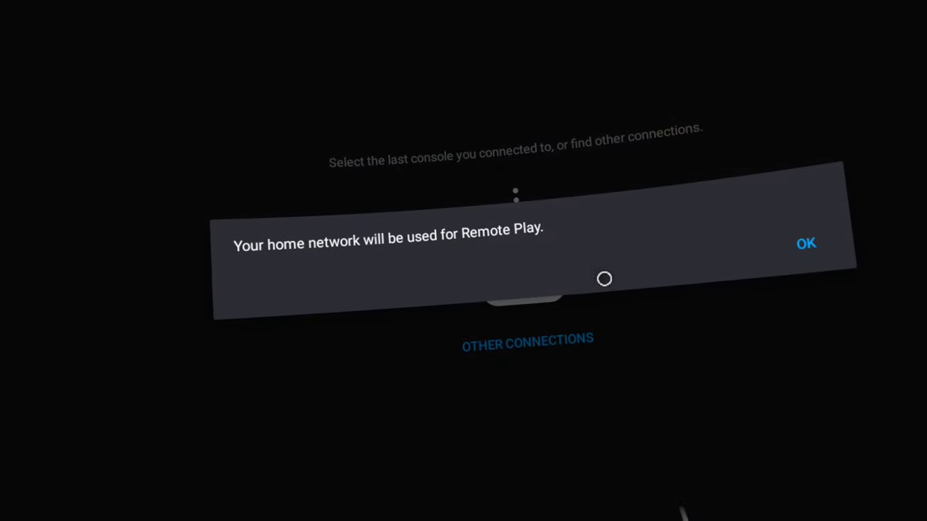
pyautogui.click(796, 246)
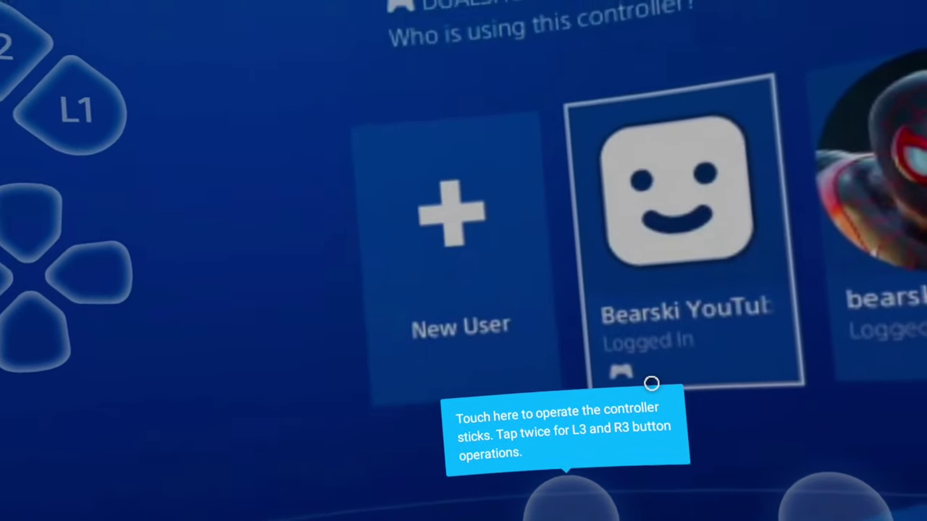
pyautogui.press('Right')
pyautogui.press('Right')
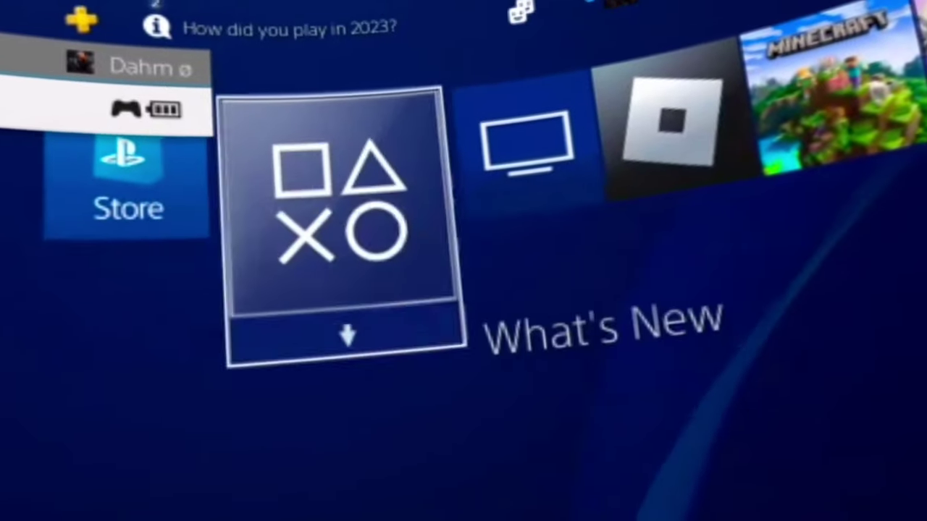
# Browse the games and applications on the PS4 home screen through Remote Play.
pyautogui.press('Up')
pyautogui.press('Down')
pyautogui.press('Right')
pyautogui.press('Right')
pyautogui.press('Right')
pyautogui.press('Right')
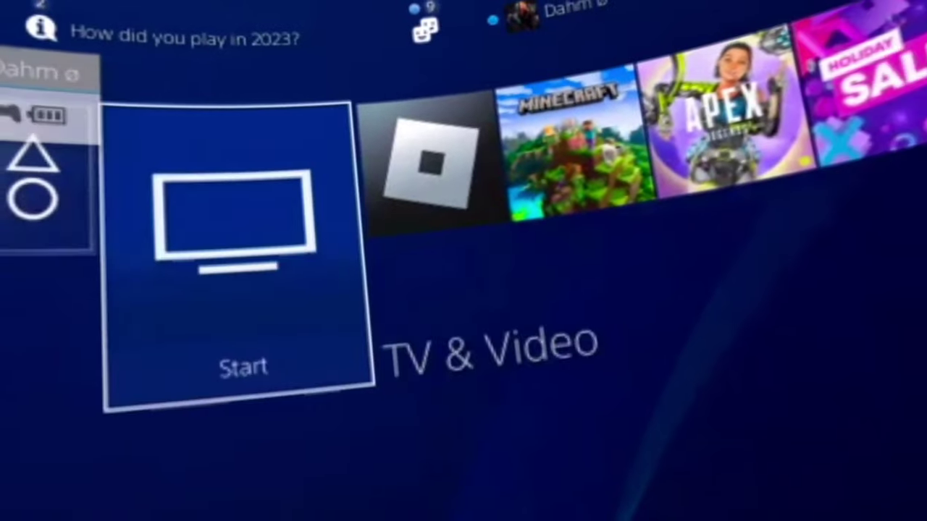
pyautogui.press('Right')
pyautogui.press('Right')
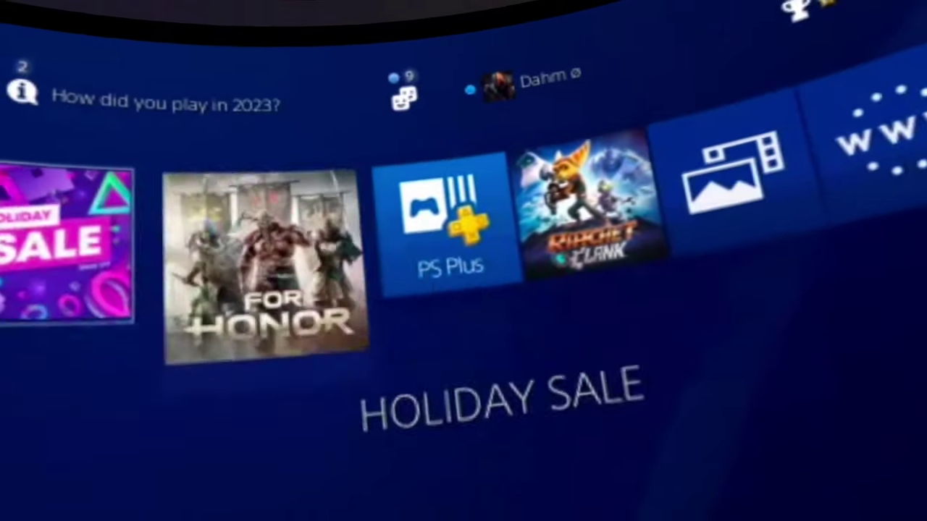
pyautogui.press('Right')
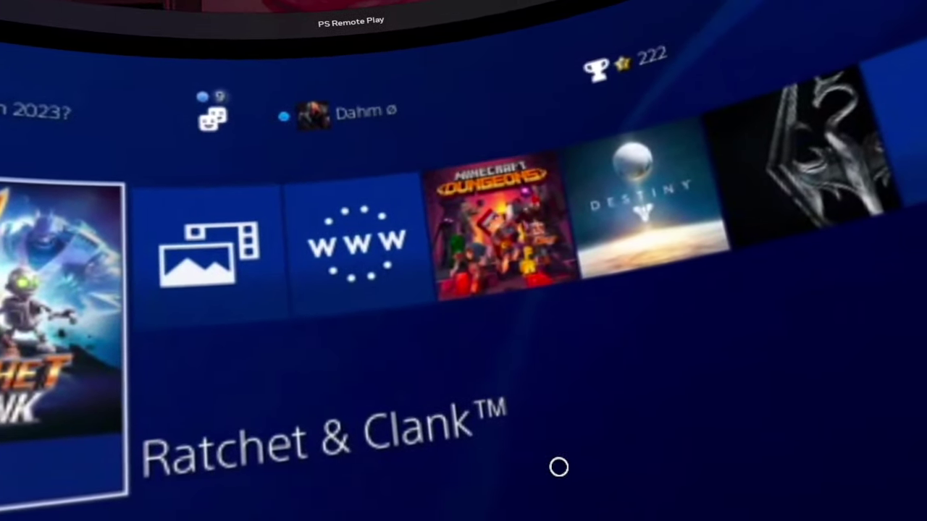
pyautogui.press('Right')
pyautogui.press('Right')
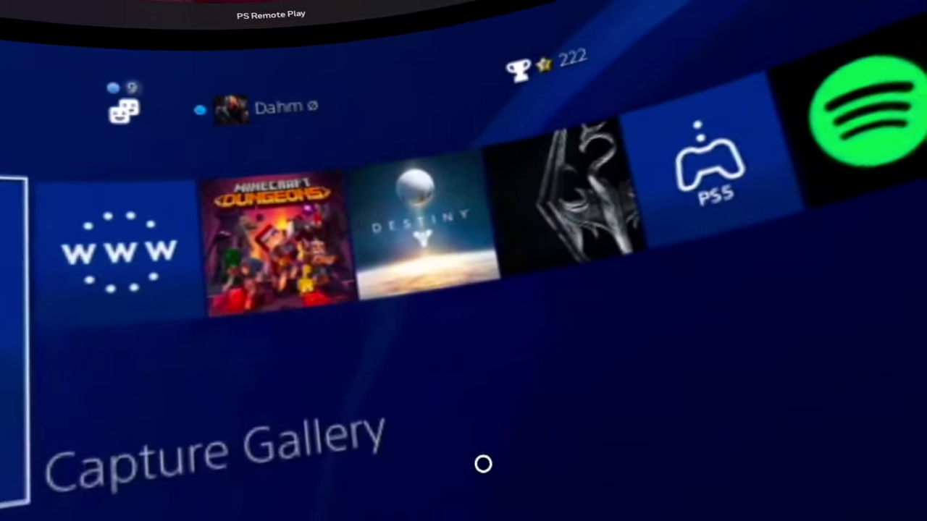
pyautogui.press('Left')
pyautogui.press('Left')
pyautogui.press('Left')
pyautogui.press('Left')
pyautogui.press('Left')
pyautogui.press('Left')
pyautogui.press('Left')
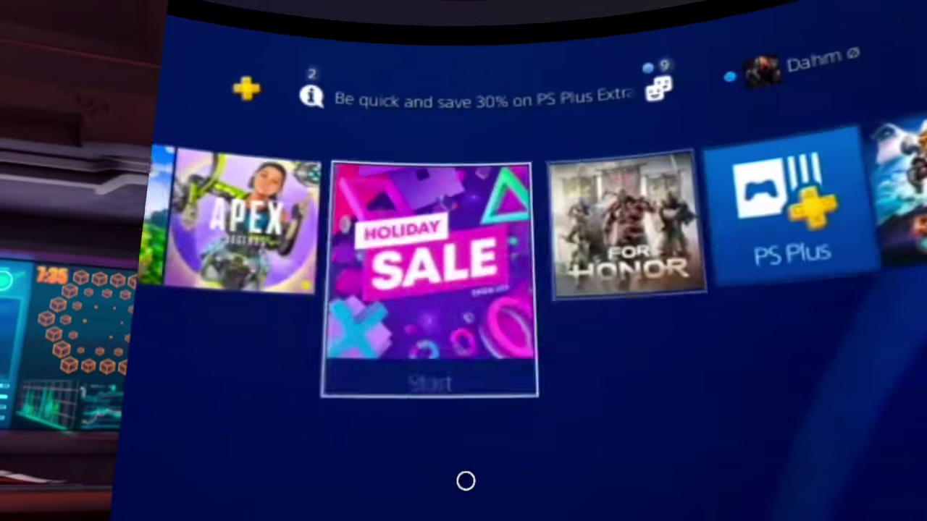
pyautogui.press('Left')
pyautogui.press('Right')
pyautogui.press('Right')
pyautogui.press('Right')
pyautogui.press('Right')
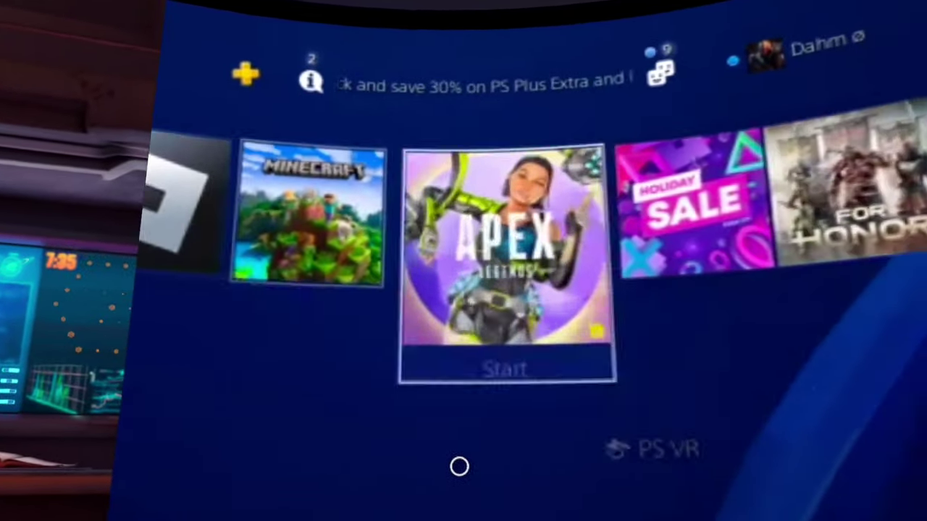